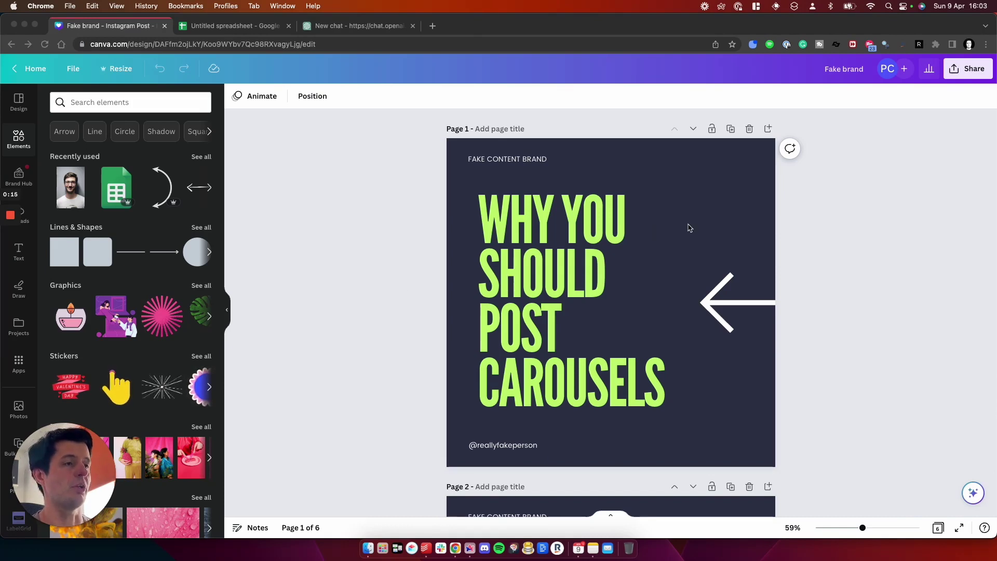
Undo stray text typed into the WHY YOU SHOULD POST CAROUSELS headline.
scroll(689, 227, "down", 2)
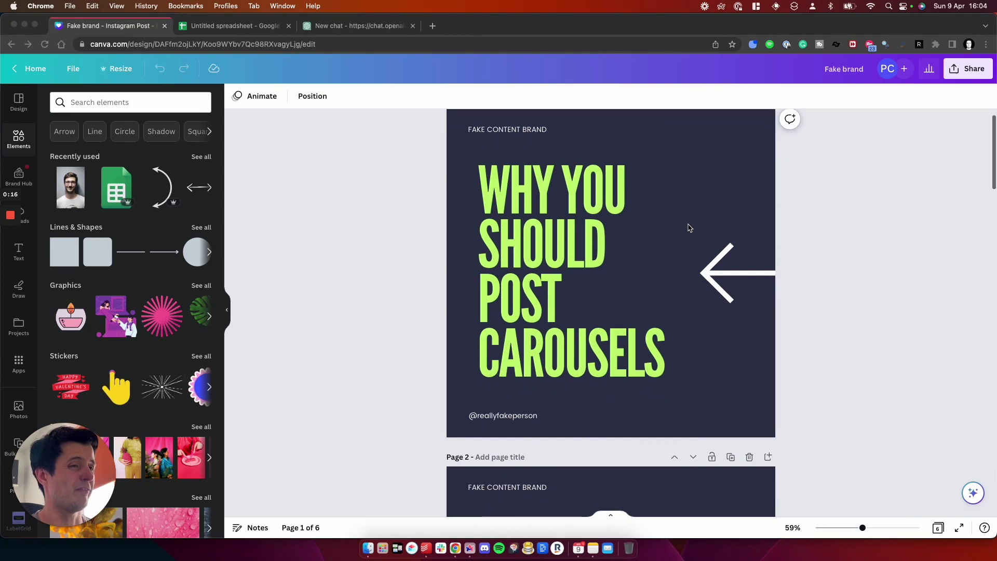
double_click(530, 262)
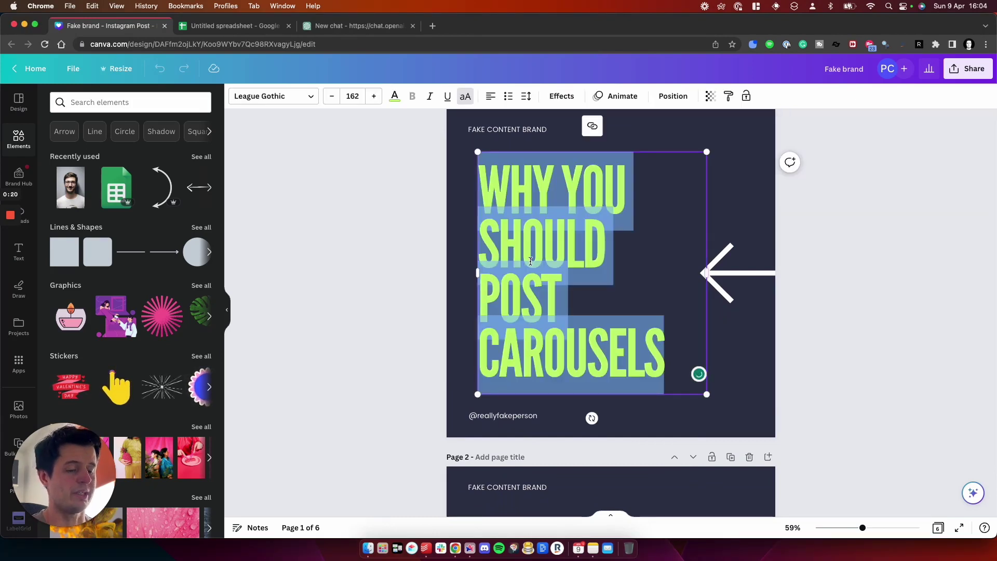
type("dfdf")
key("super+z")
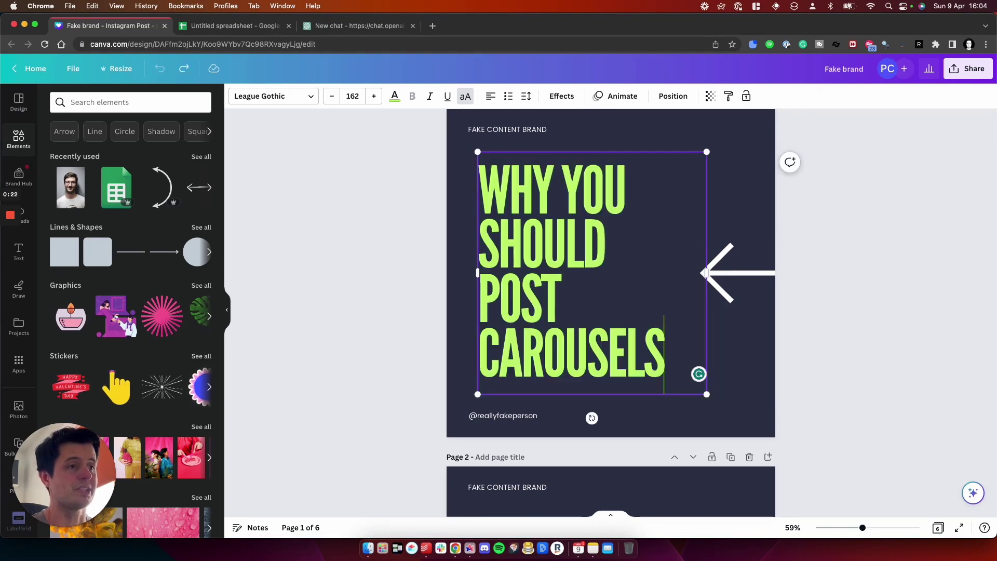
left_click(424, 261)
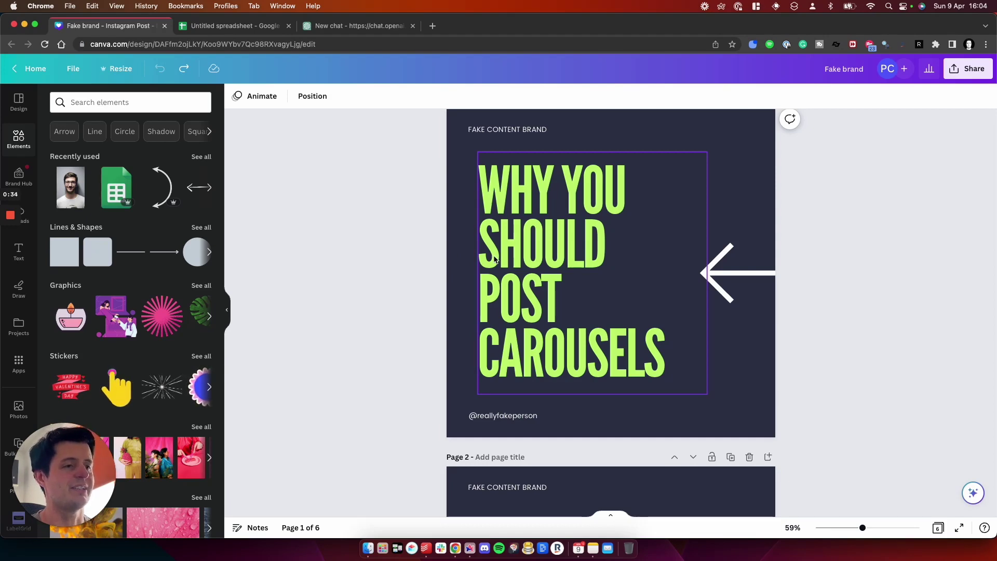
Scroll through all six carousel pages down to FOLLOW ME FOR MORE and back to page 1.
scroll(495, 259, "down", 5)
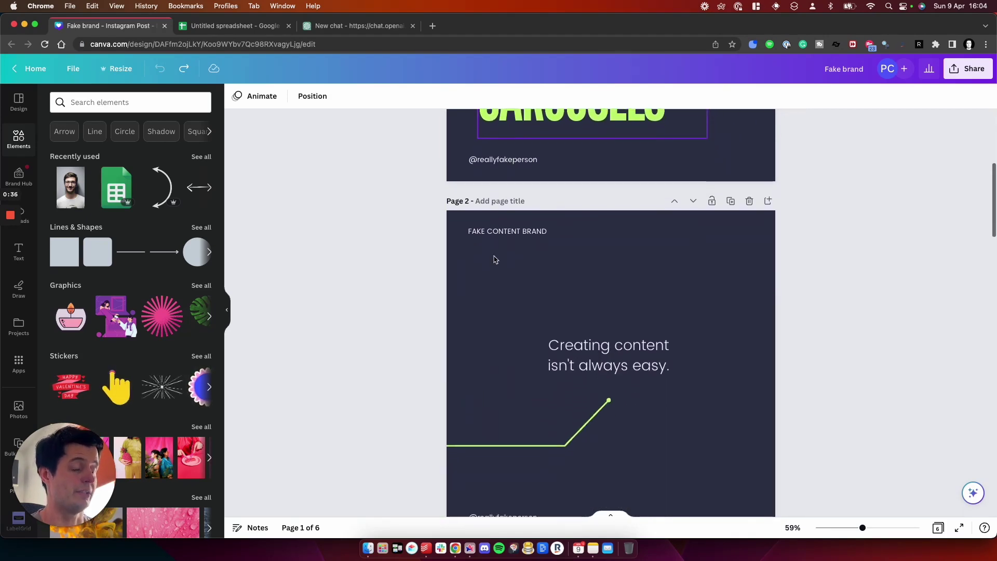
scroll(495, 259, "up", 5)
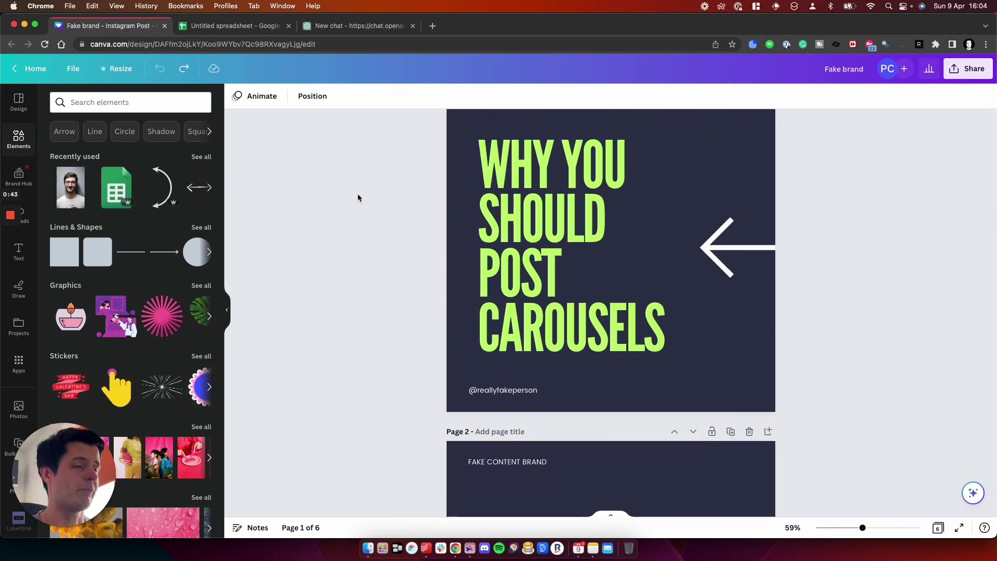
scroll(363, 207, "up", 1)
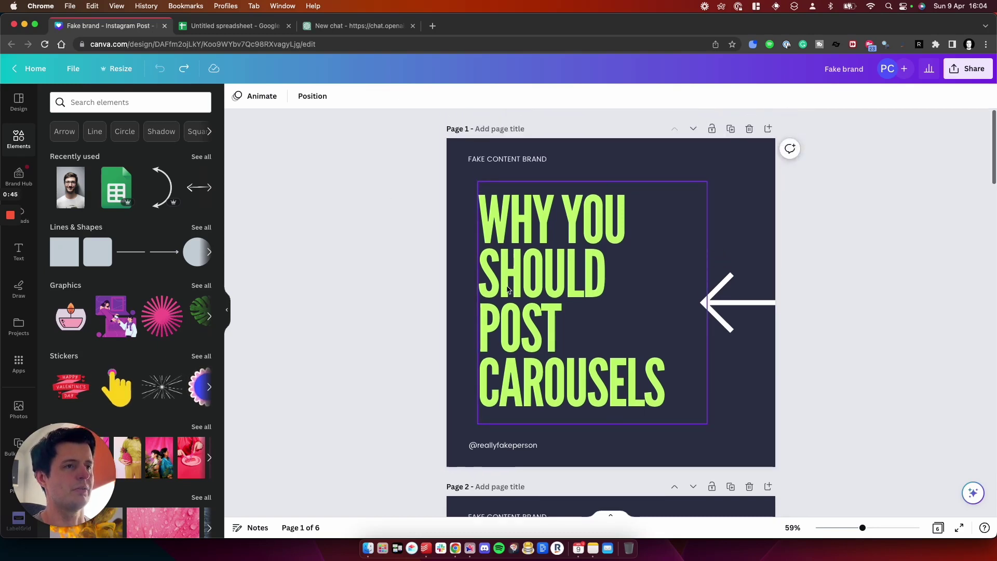
scroll(667, 276, "down", 3)
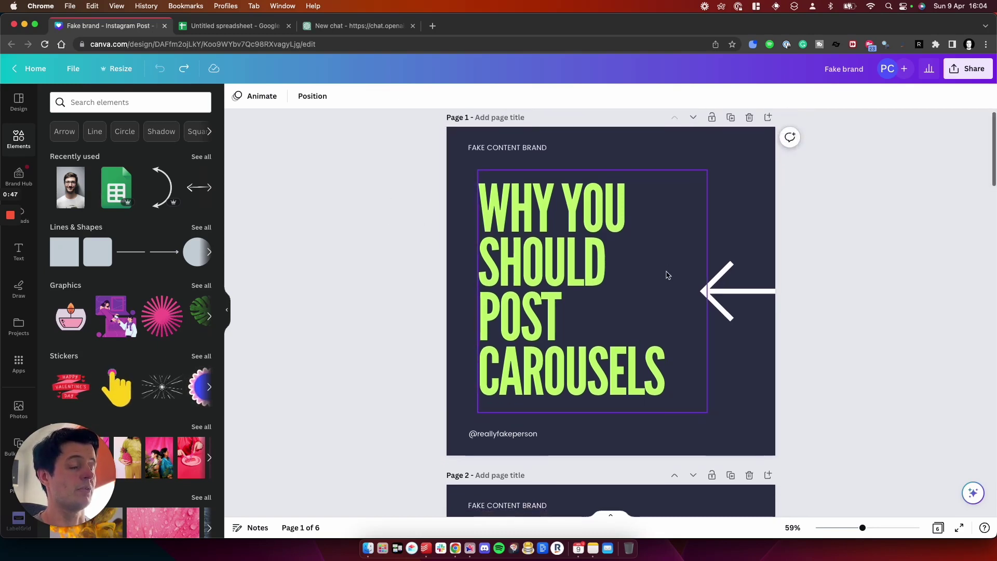
scroll(666, 276, "down", 15)
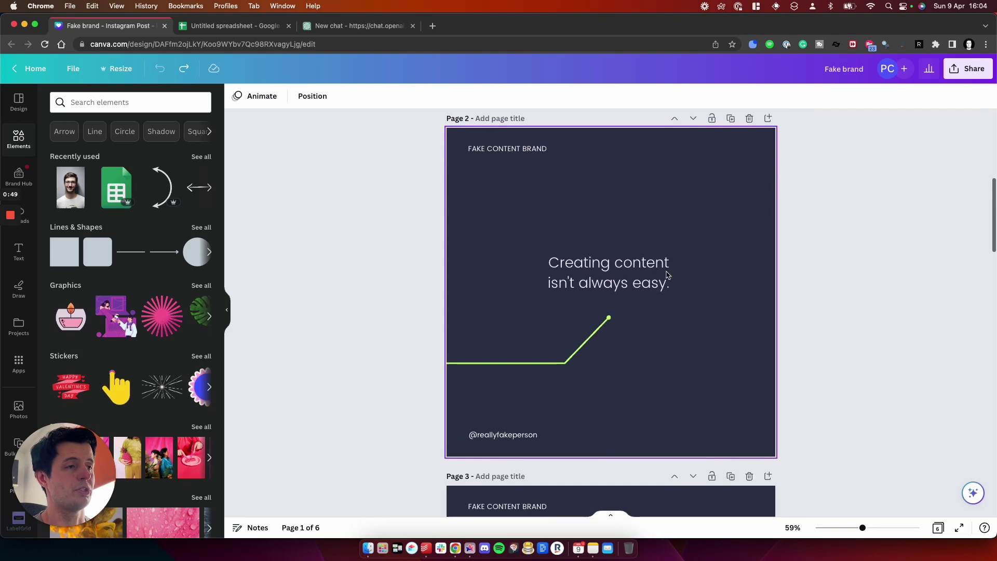
scroll(667, 275, "down", 10)
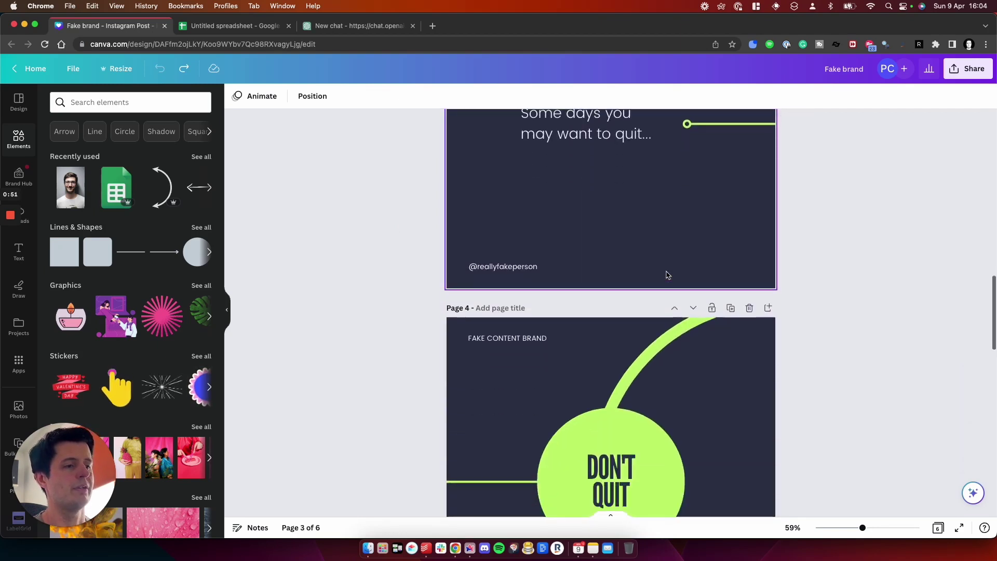
scroll(593, 274, "down", 13)
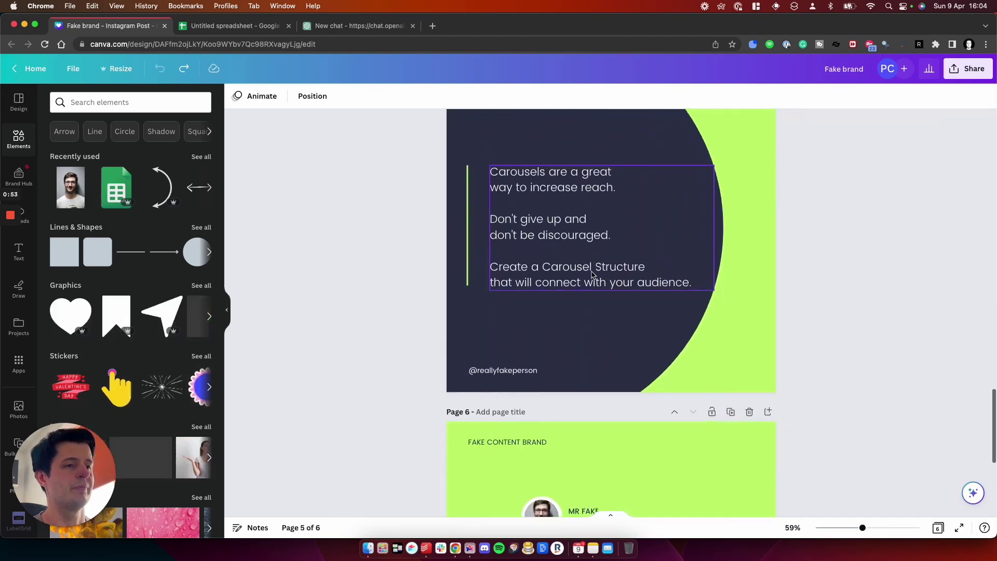
scroll(591, 274, "down", 2)
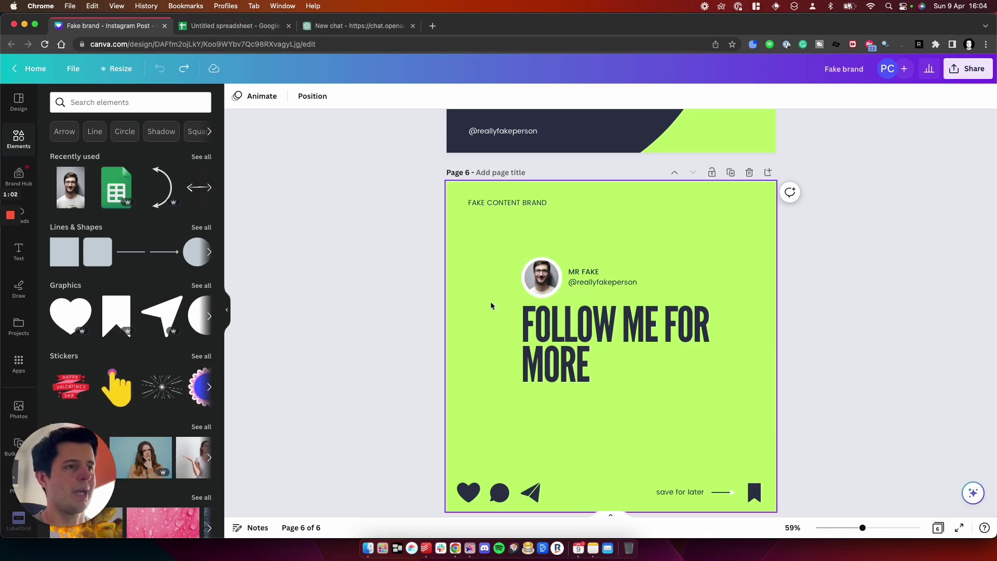
scroll(490, 301, "up", 10)
scroll(491, 304, "up", 6)
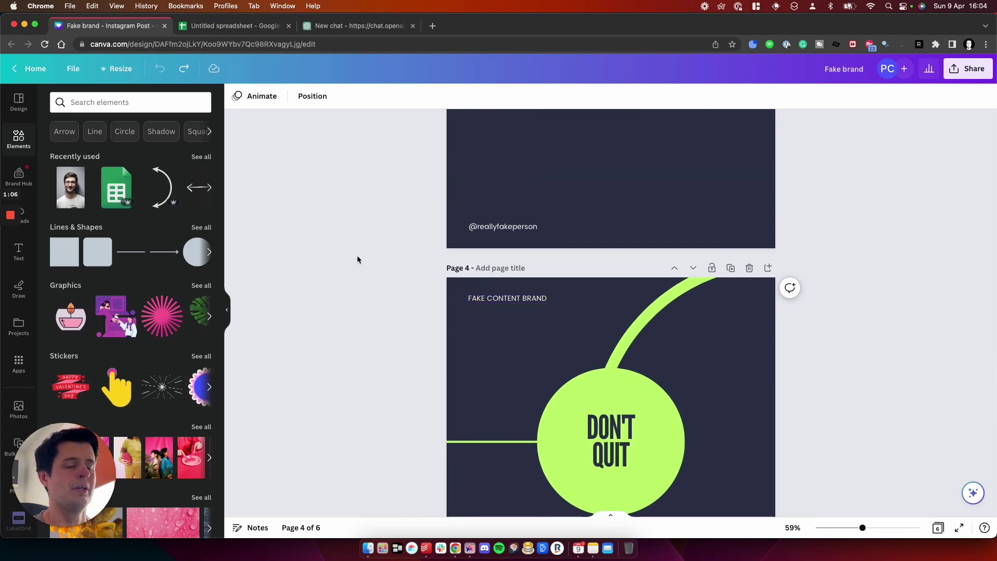
scroll(357, 259, "up", 12)
scroll(356, 259, "up", 1)
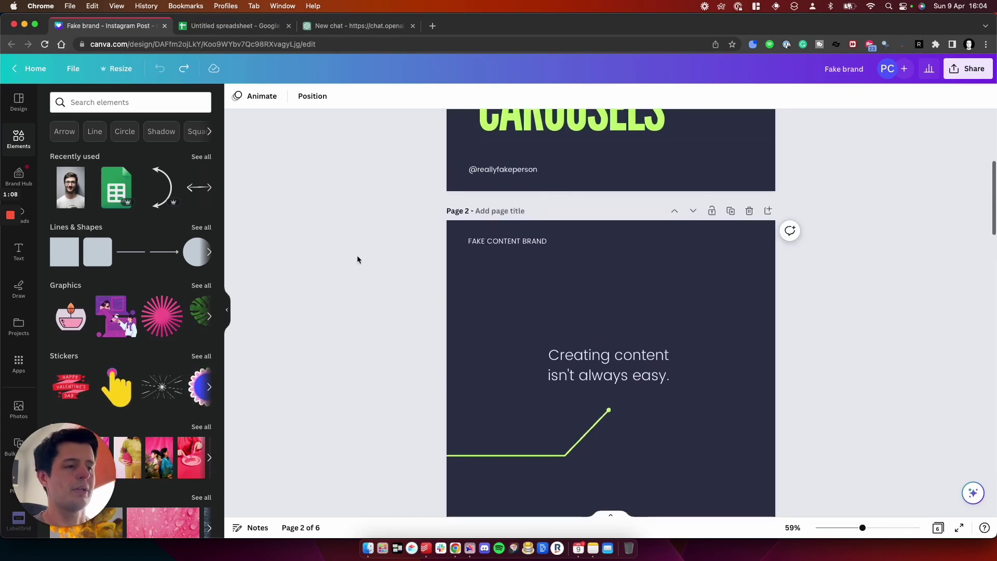
scroll(357, 259, "up", 5)
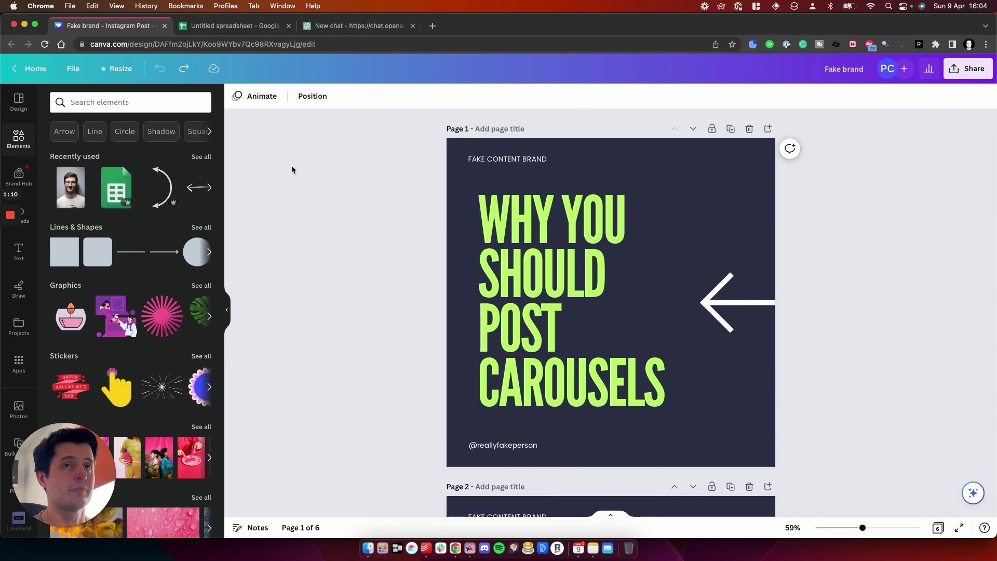
Compare headers Title 1 and content 2 with the page 1 headline and page 2 text.
left_click(214, 26)
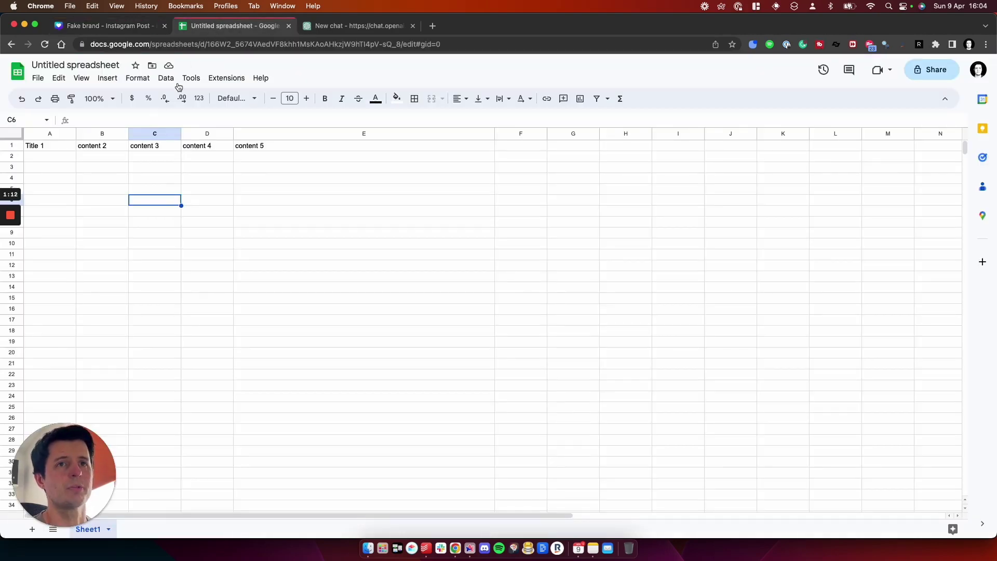
left_click(48, 148)
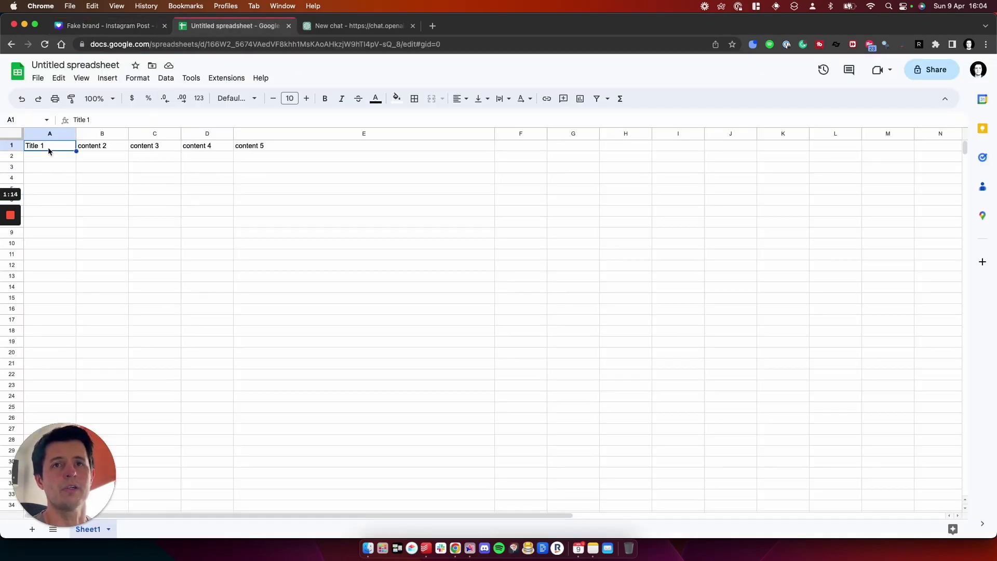
left_click(102, 21)
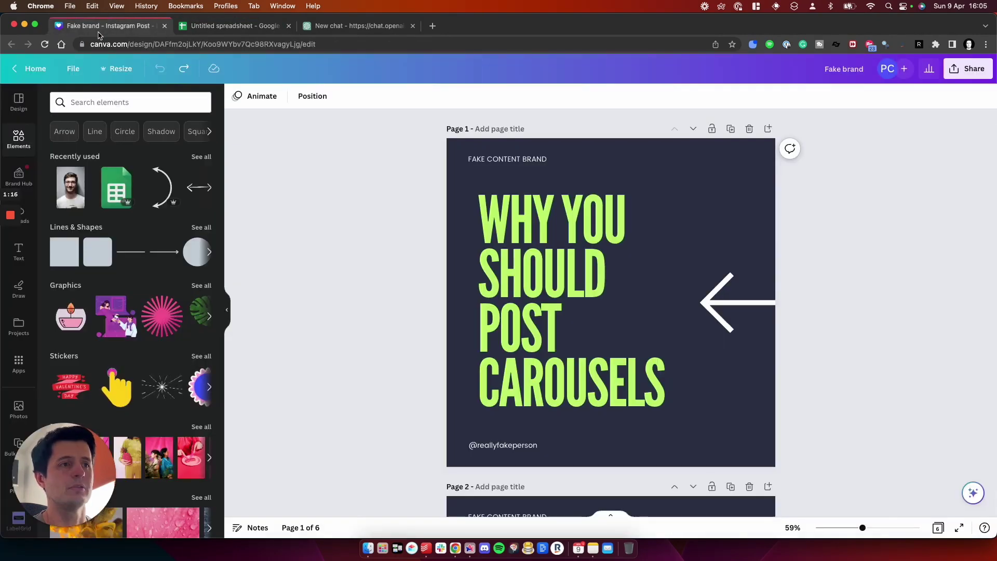
left_click(550, 265)
left_click(210, 26)
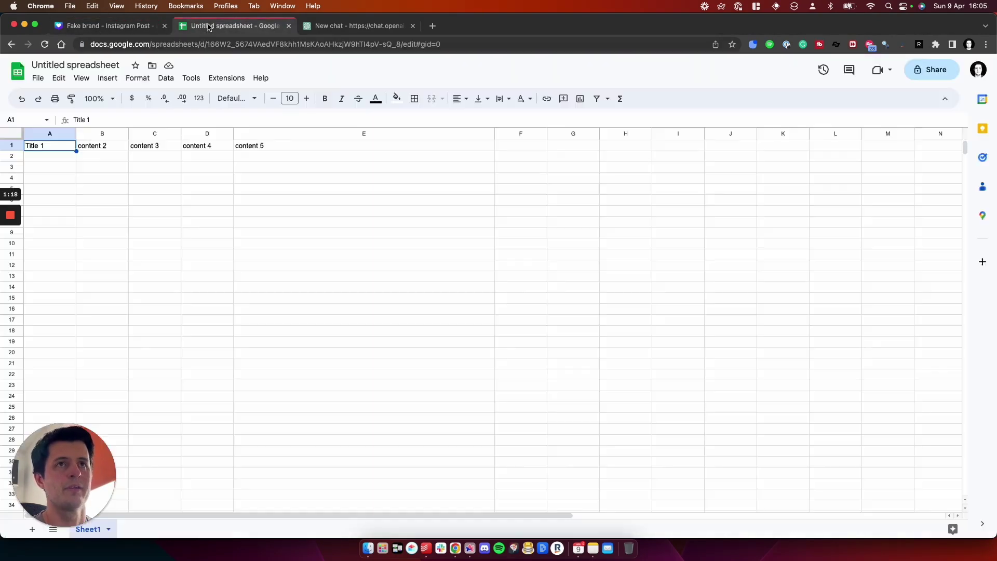
left_click(110, 152)
left_click(104, 25)
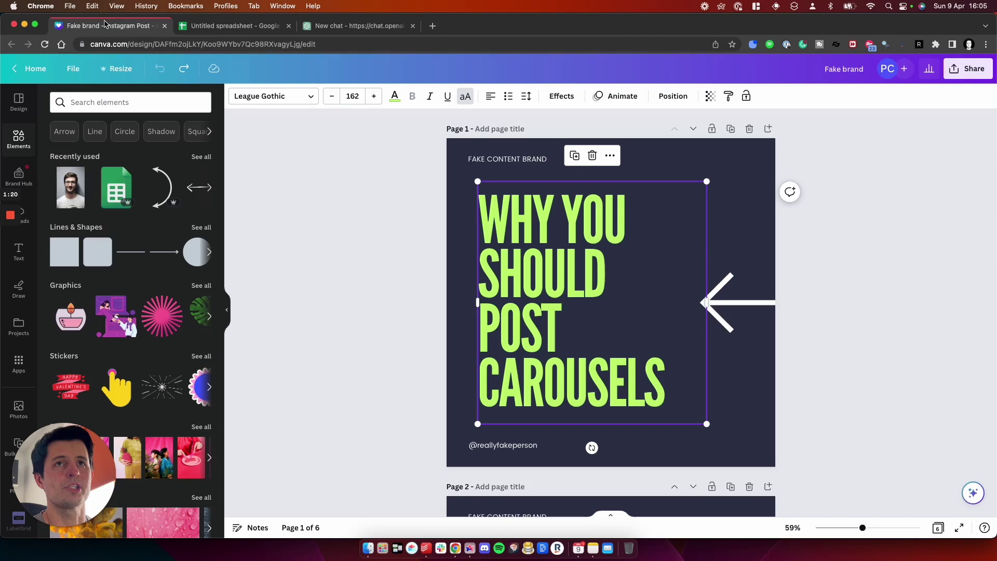
scroll(440, 293, "down", 10)
left_click(624, 290)
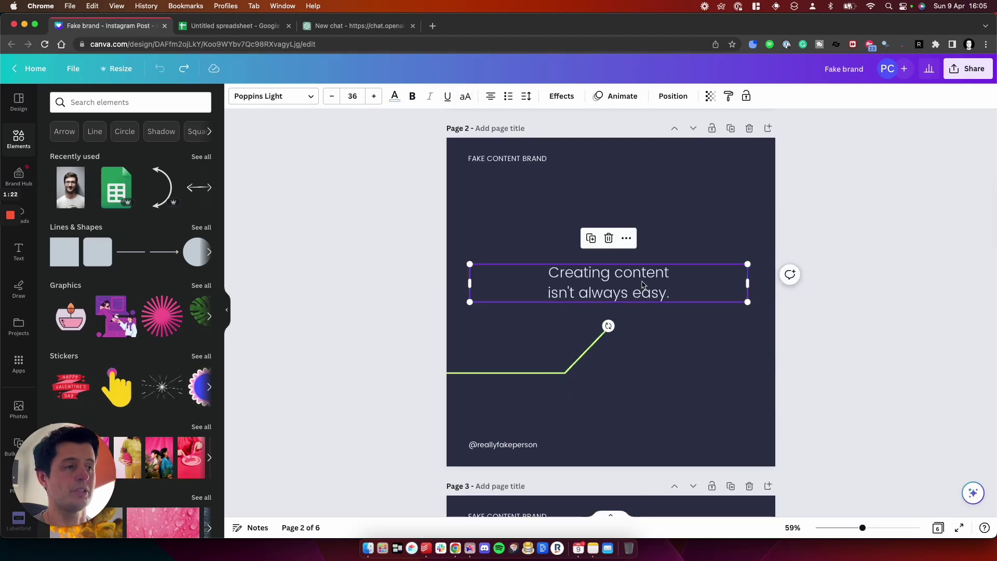
Match headers content 3 and content 4 to page 3's quit message and page 4's DON'T QUIT.
left_click(216, 31)
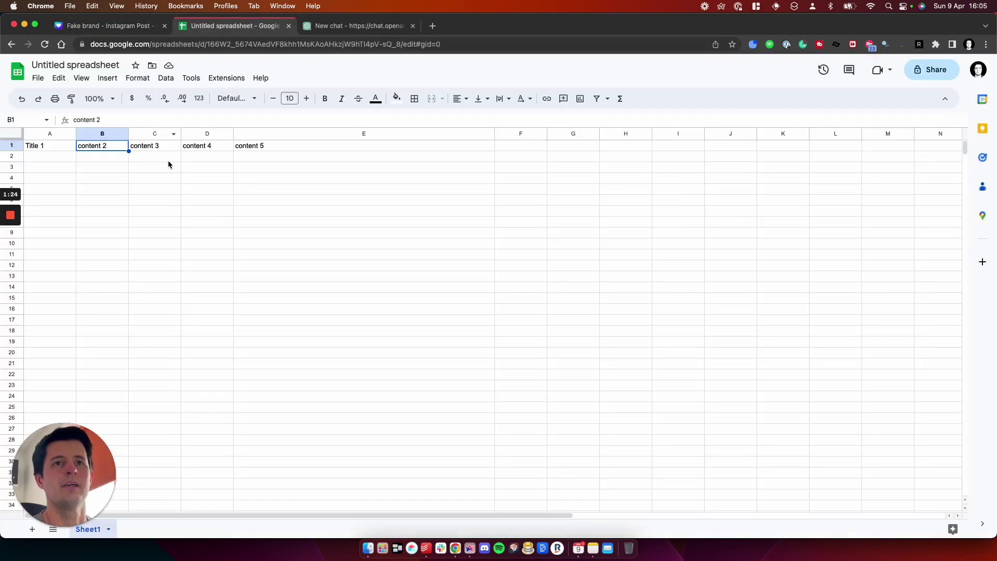
left_click(157, 149)
left_click(133, 25)
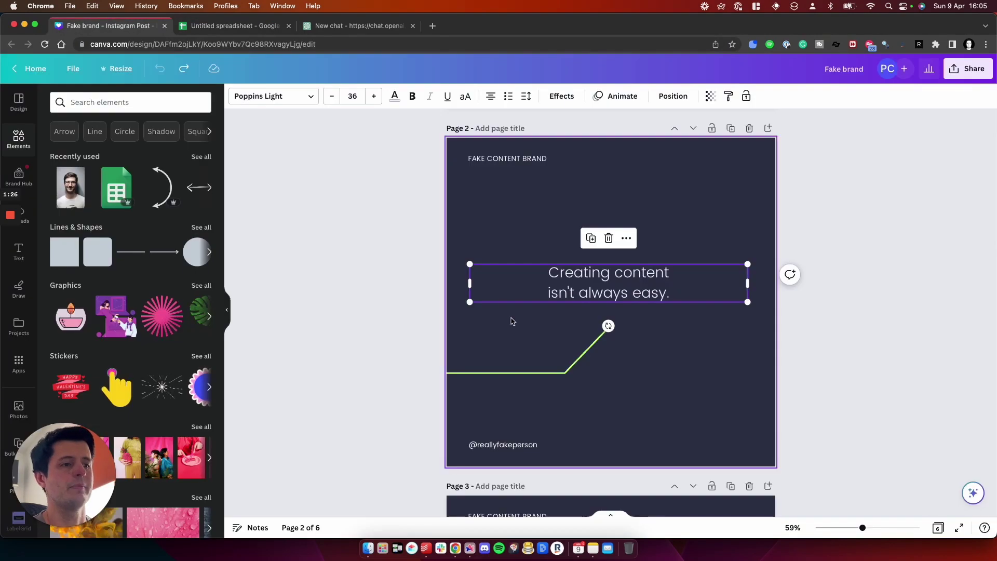
scroll(512, 320, "down", 5)
scroll(512, 321, "down", 1)
left_click(587, 423)
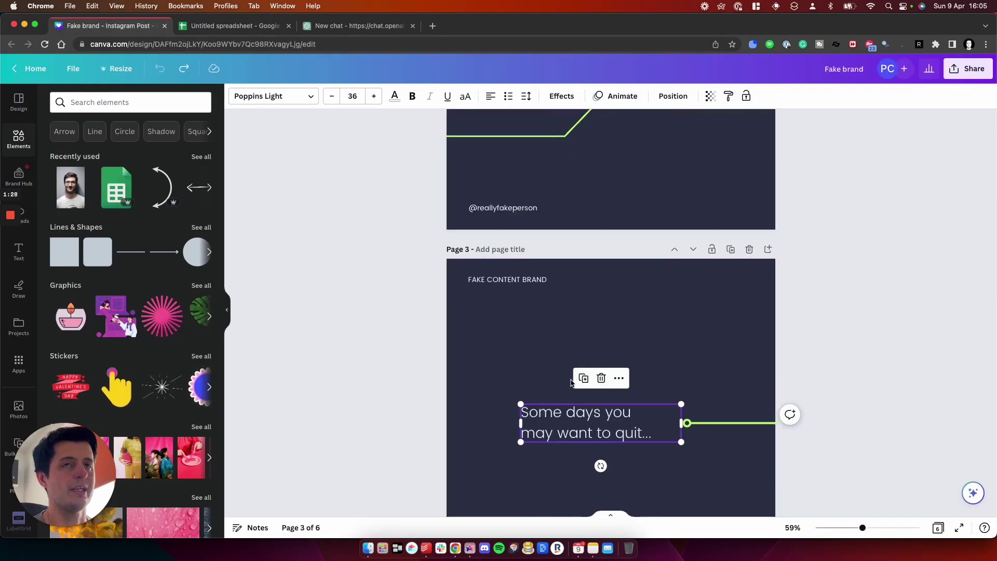
left_click(250, 31)
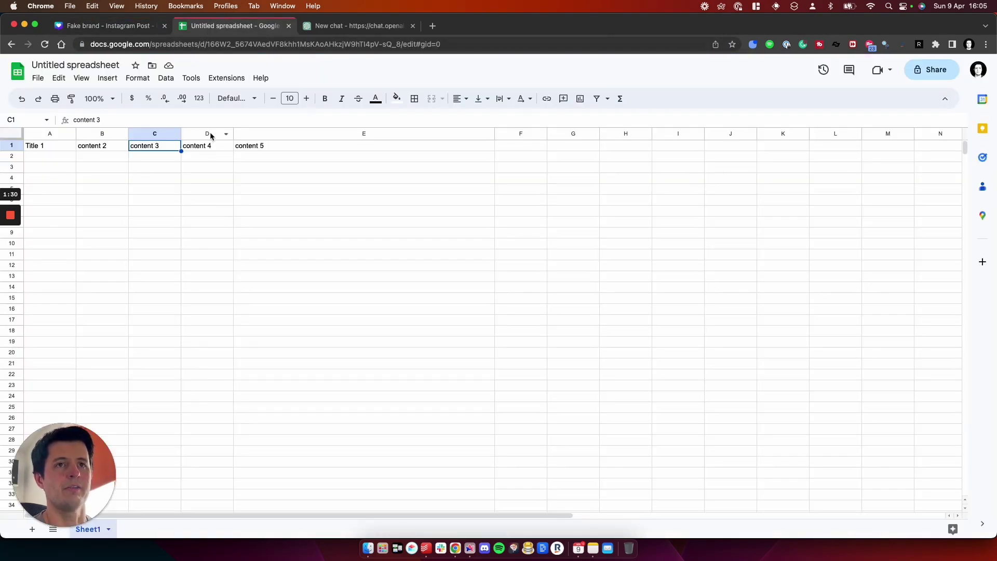
left_click(203, 148)
left_click(130, 29)
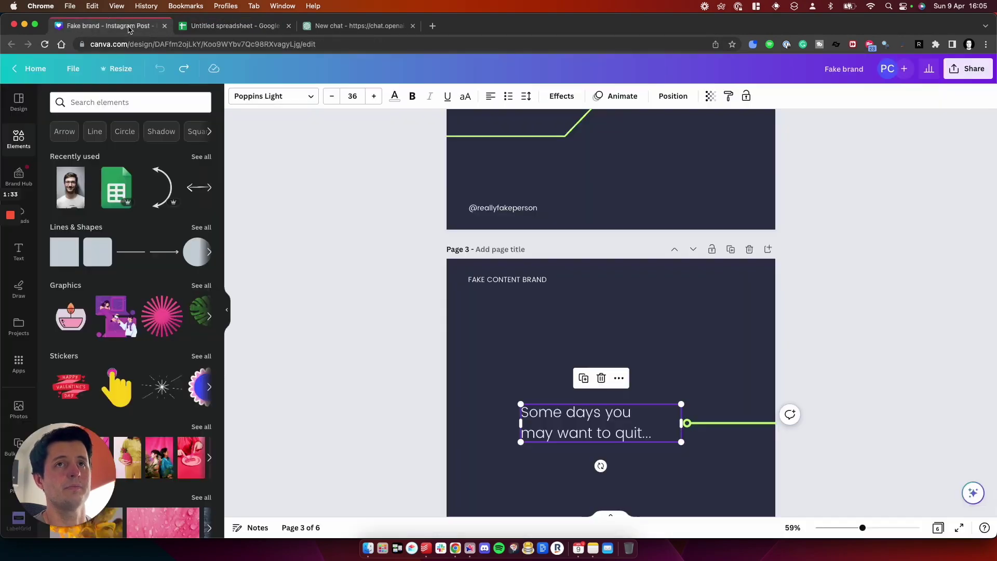
scroll(571, 390, "down", 10)
left_click(611, 319)
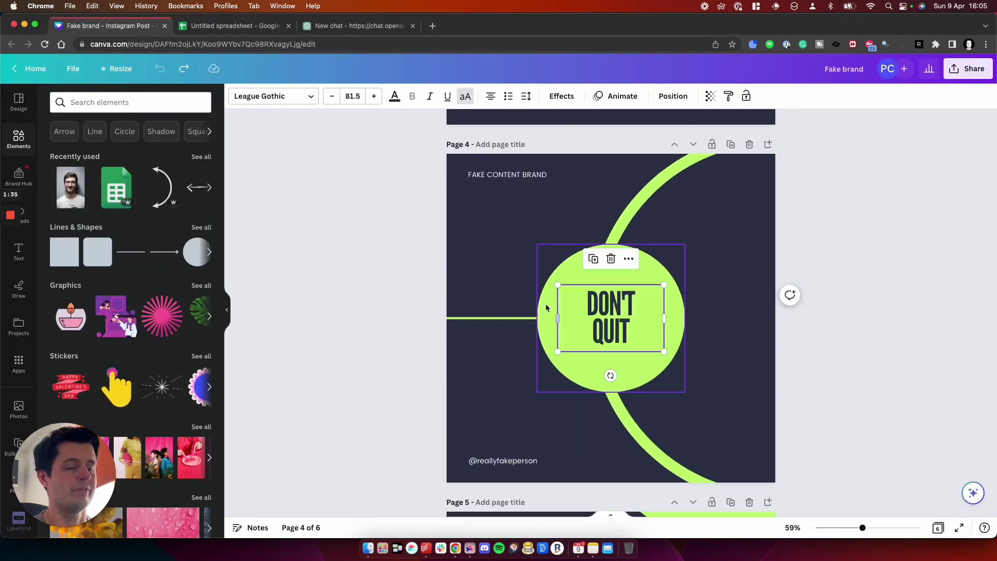
Match header content 5 to page 5's three-paragraph text and box-select that page's content.
left_click(212, 26)
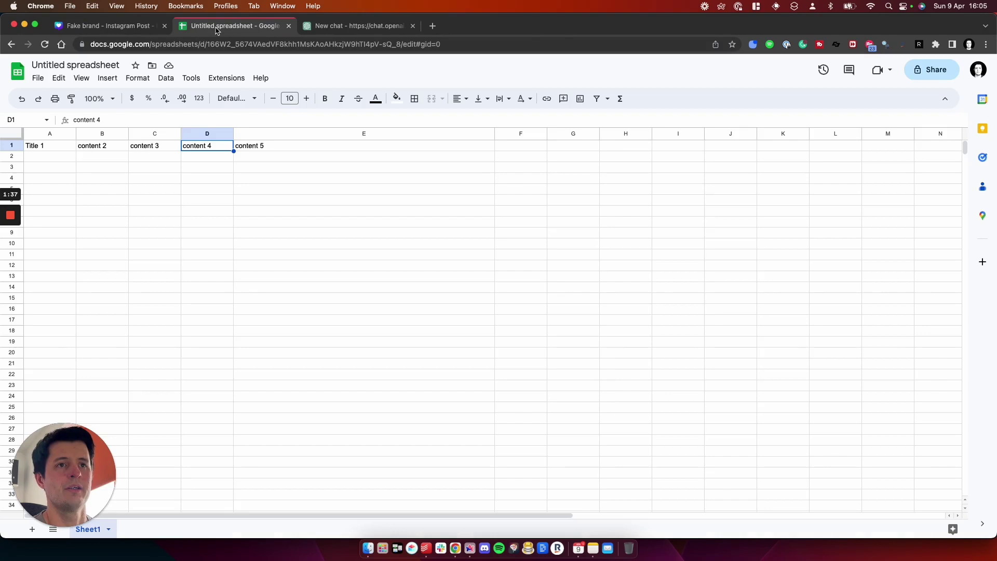
left_click(267, 147)
left_click(129, 26)
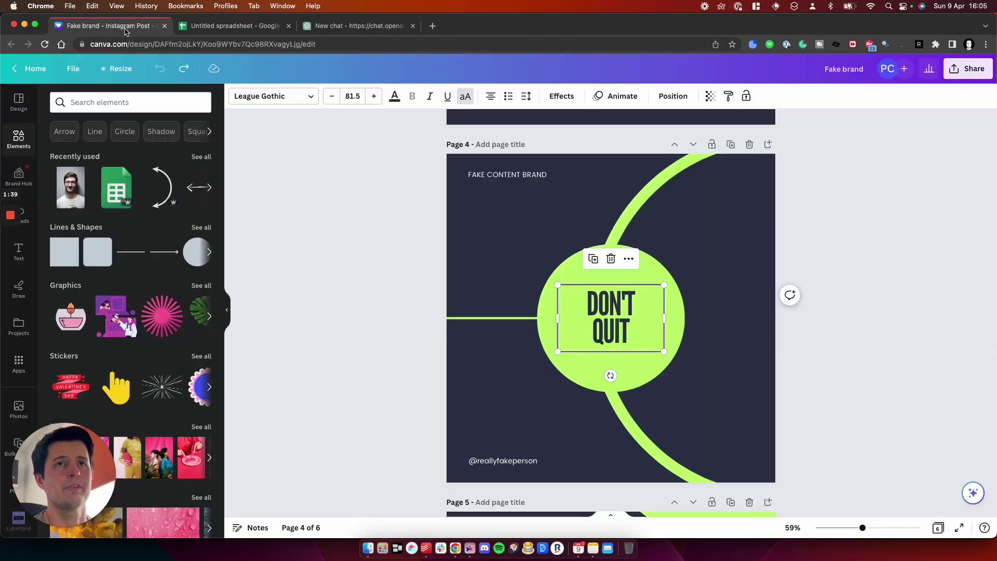
scroll(387, 237, "down", 8)
left_click(540, 255)
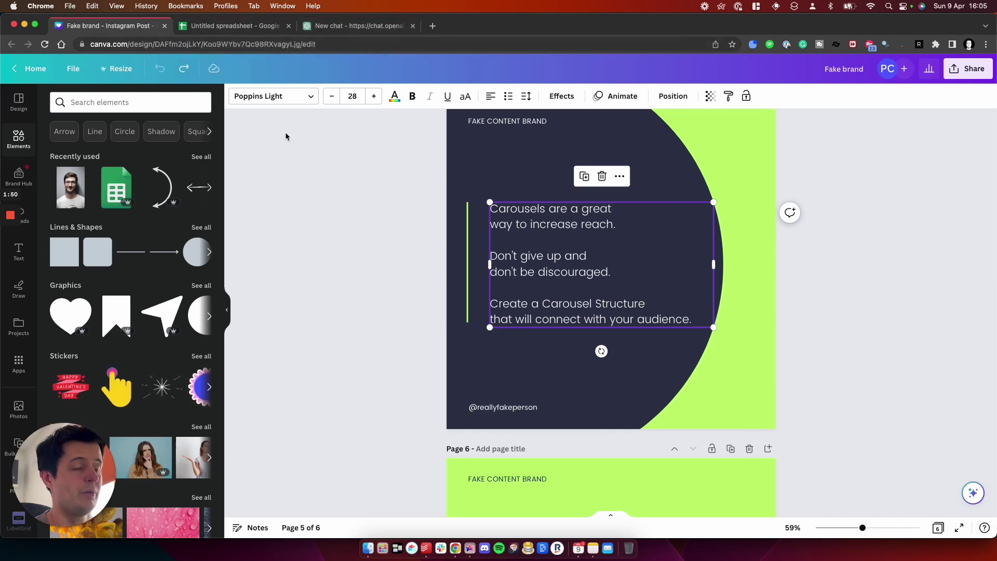
left_click_drag(316, 120, 457, 250)
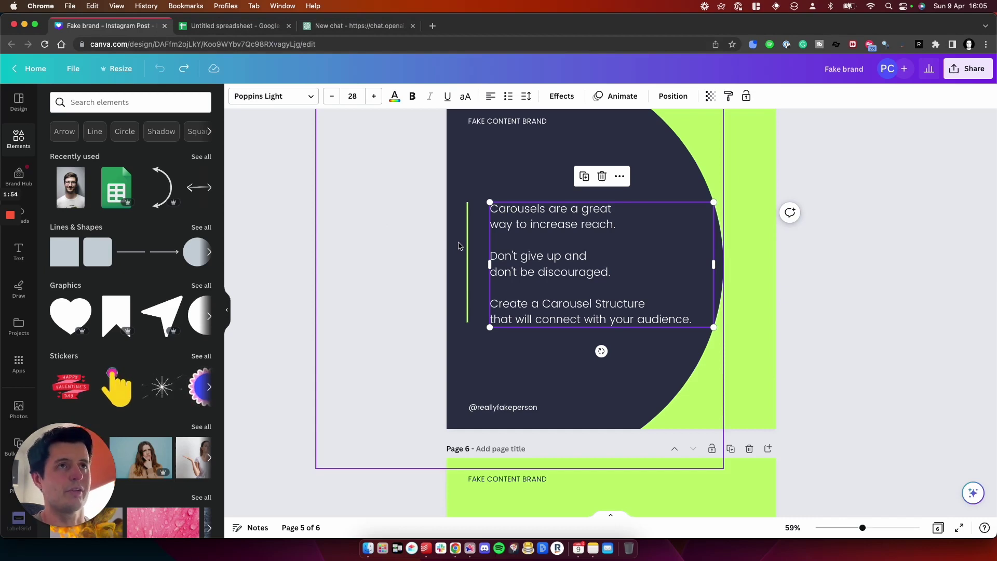
Review the LinkedIn Carousel Content prompt's five content items, starting with 'A short, engaging title.'.
left_click(324, 26)
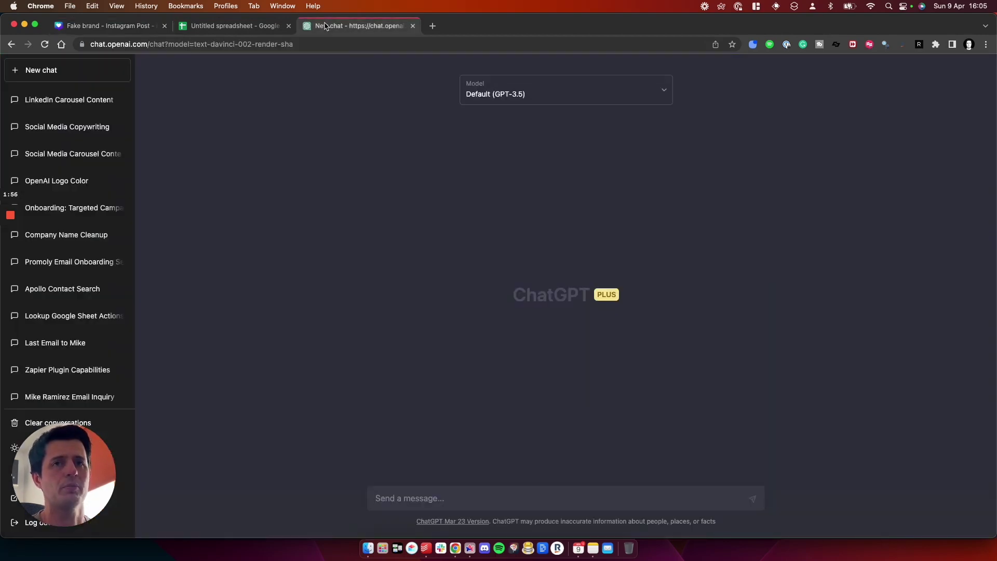
left_click(71, 99)
scroll(487, 333, "up", 5)
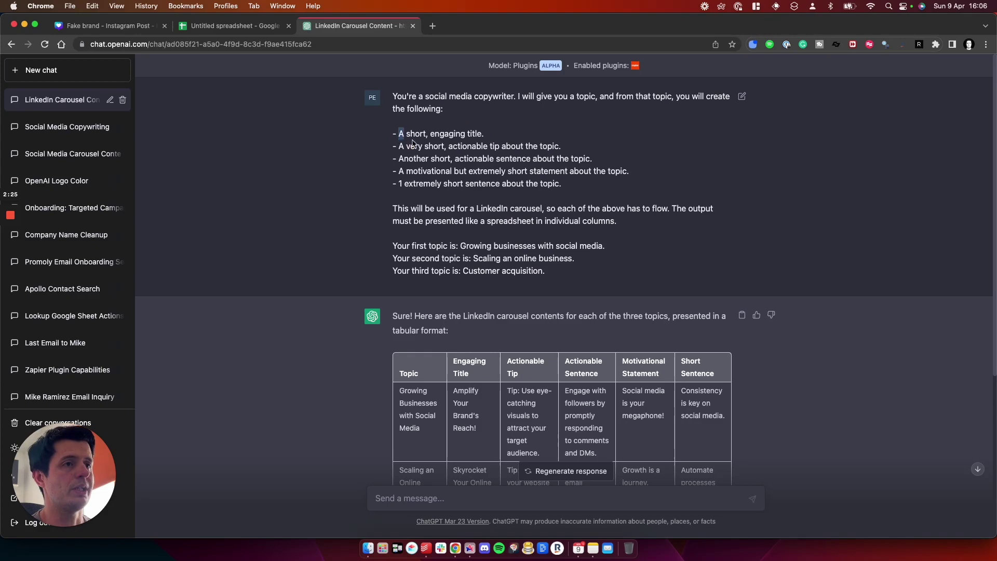
left_click_drag(399, 135, 567, 185)
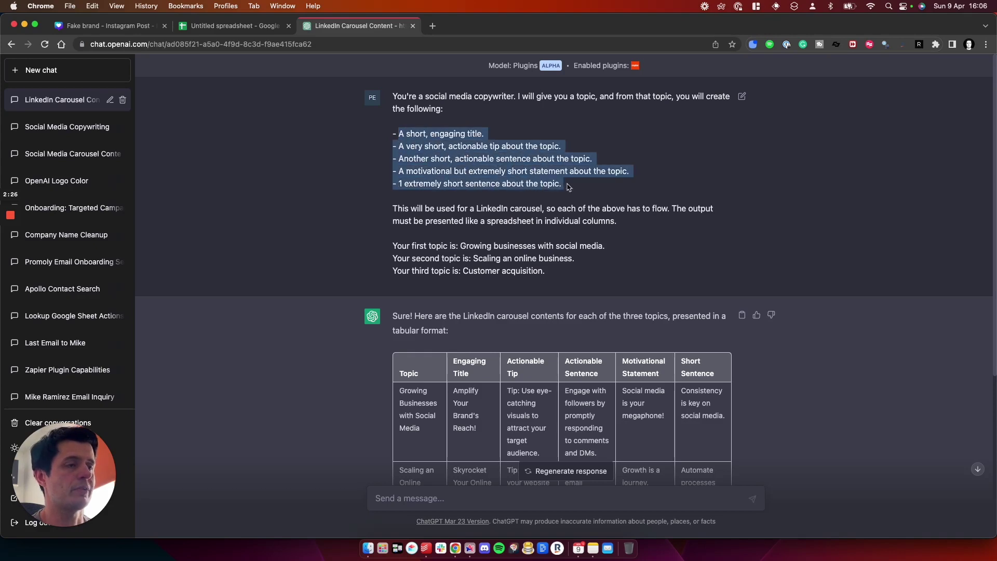
left_click(400, 135)
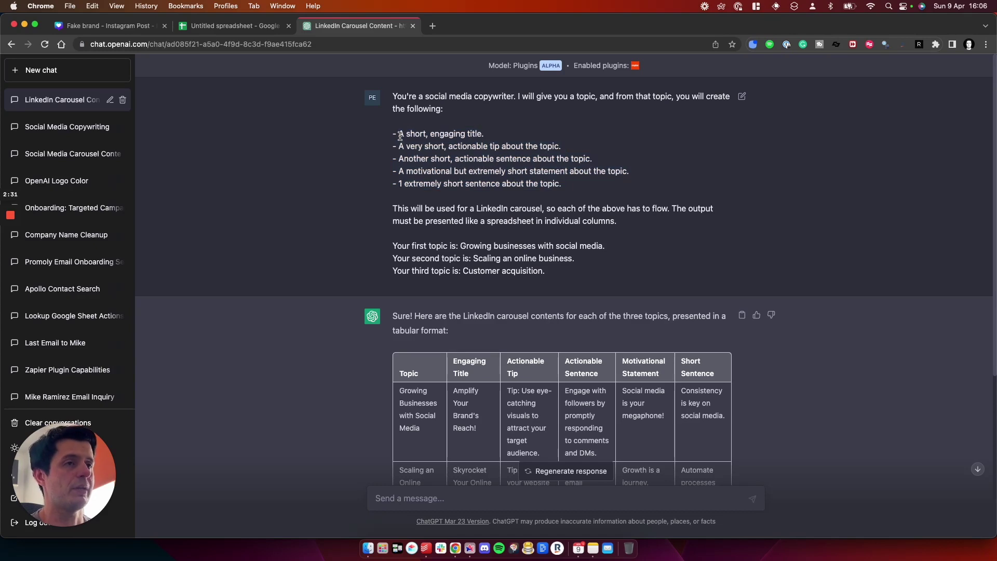
left_click_drag(400, 136, 521, 133)
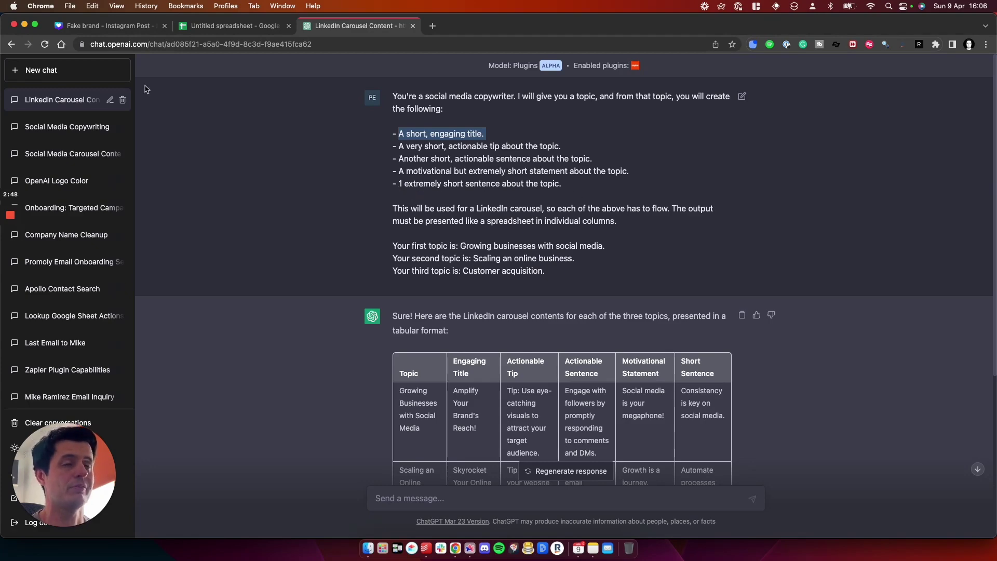
left_click(106, 25)
scroll(492, 258, "up", 10)
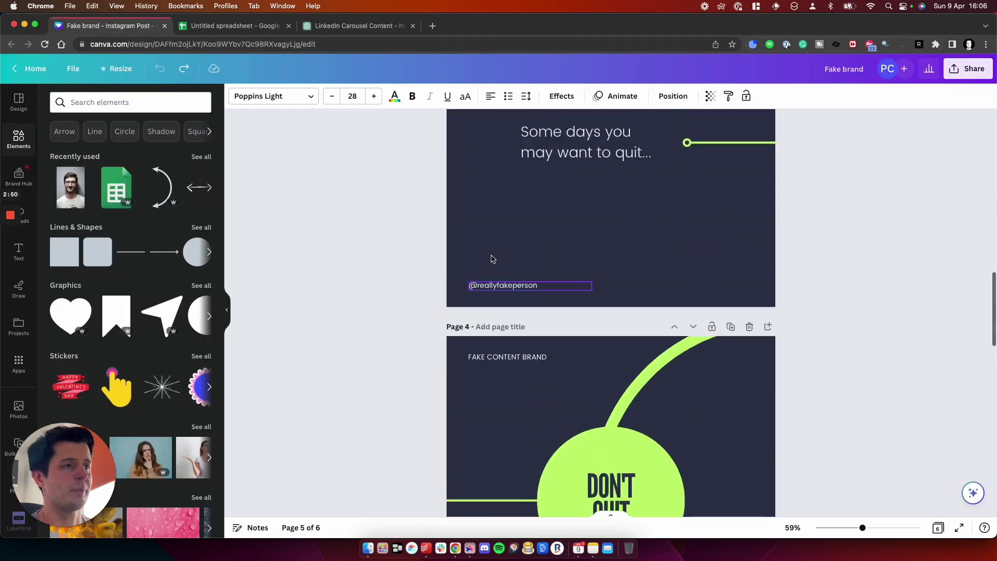
scroll(492, 259, "up", 15)
left_click(421, 227)
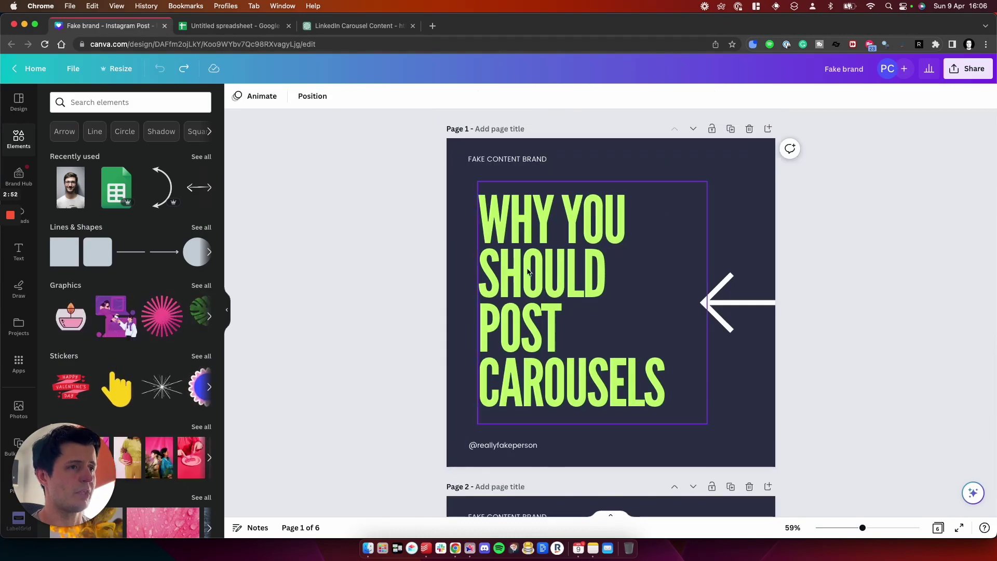
left_click(529, 279)
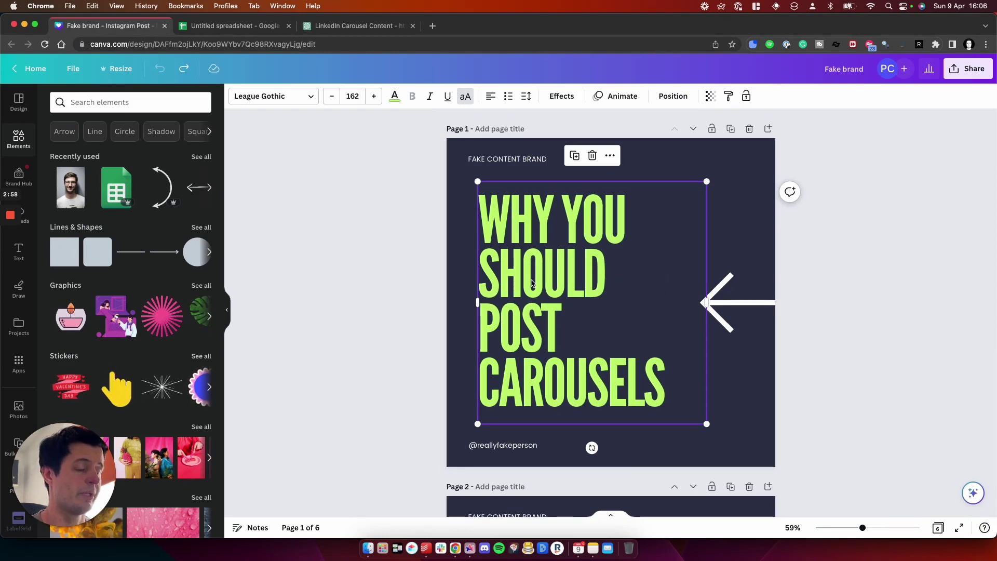
scroll(530, 282, "down", 5)
scroll(530, 282, "down", 6)
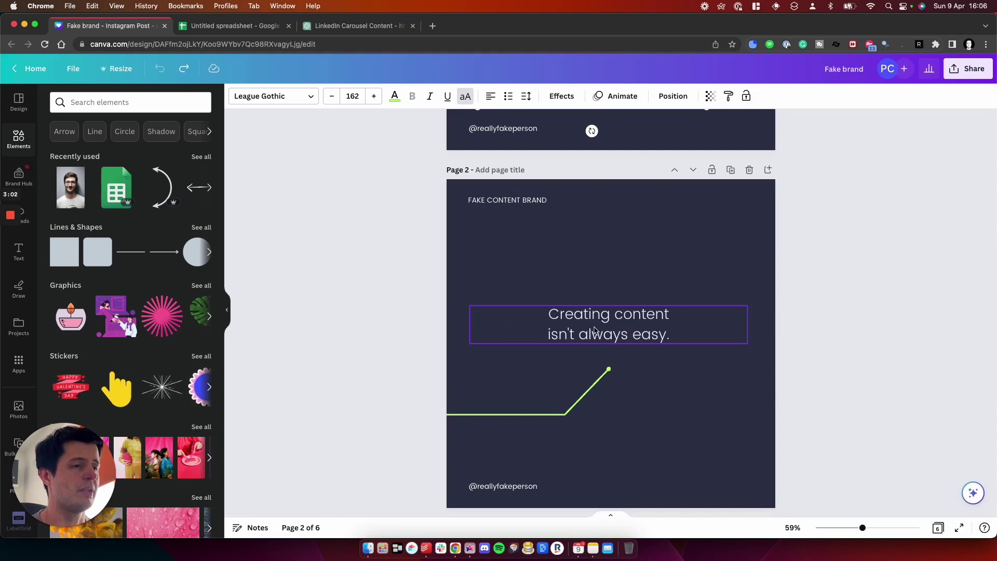
scroll(587, 330, "down", 10)
scroll(596, 331, "down", 2)
left_click(569, 350)
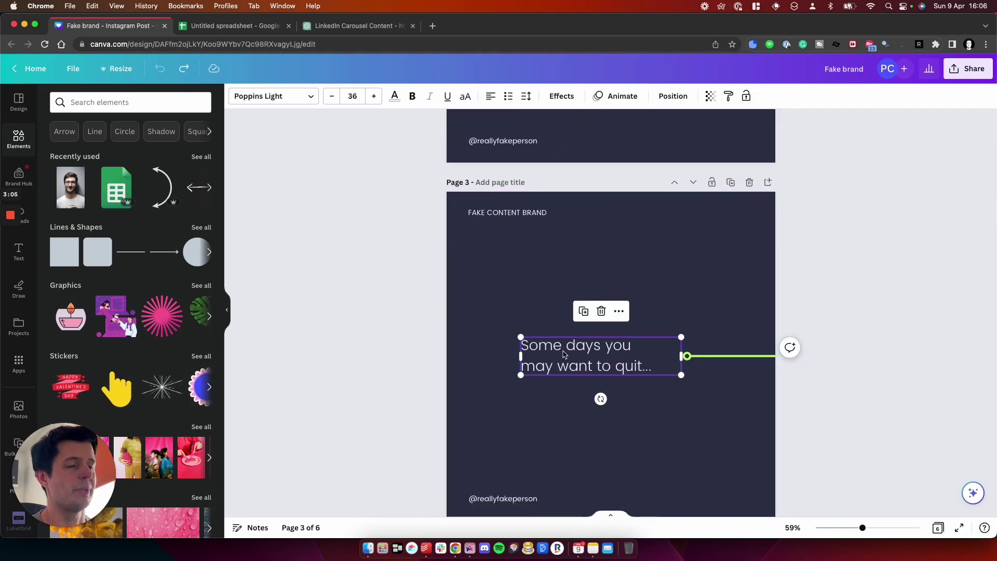
scroll(566, 350, "down", 12)
scroll(563, 350, "down", 1)
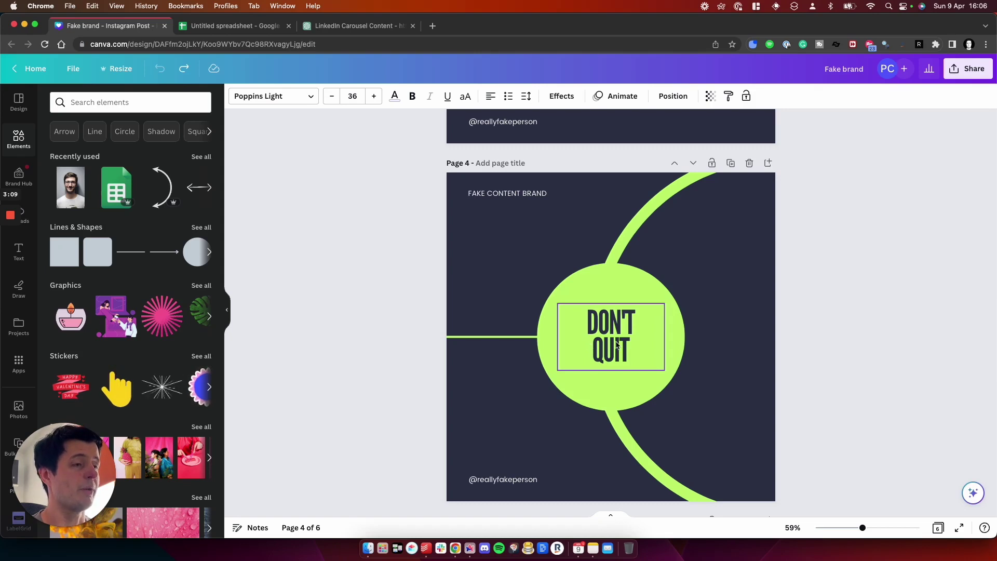
left_click(625, 361)
scroll(623, 358, "down", 10)
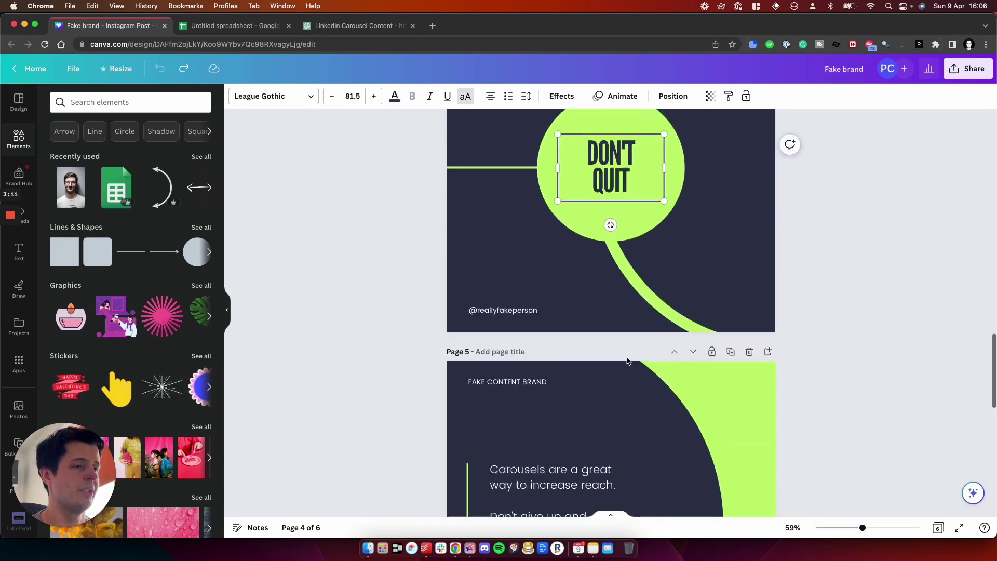
left_click(562, 354)
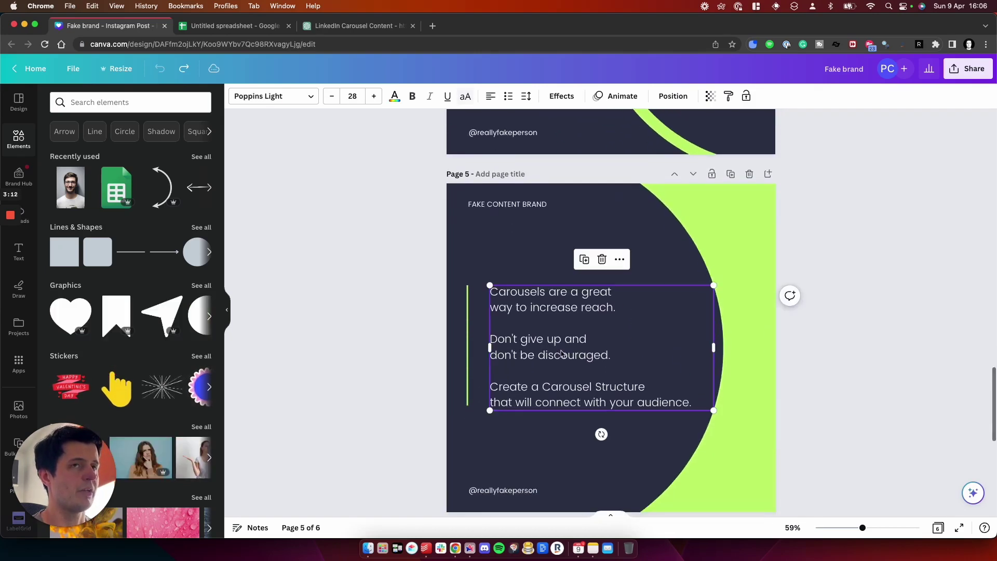
left_click(343, 26)
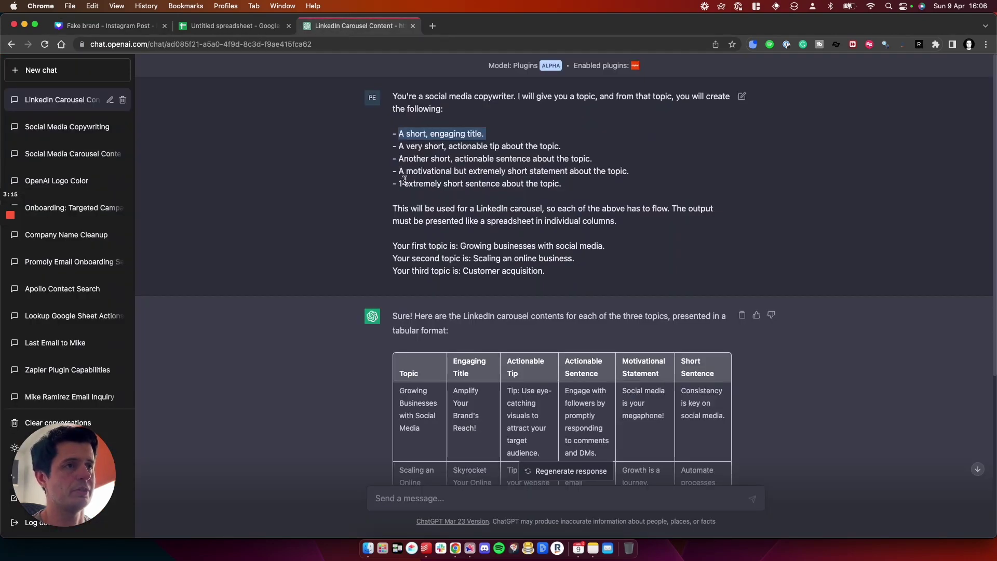
left_click_drag(397, 183, 562, 184)
left_click(109, 26)
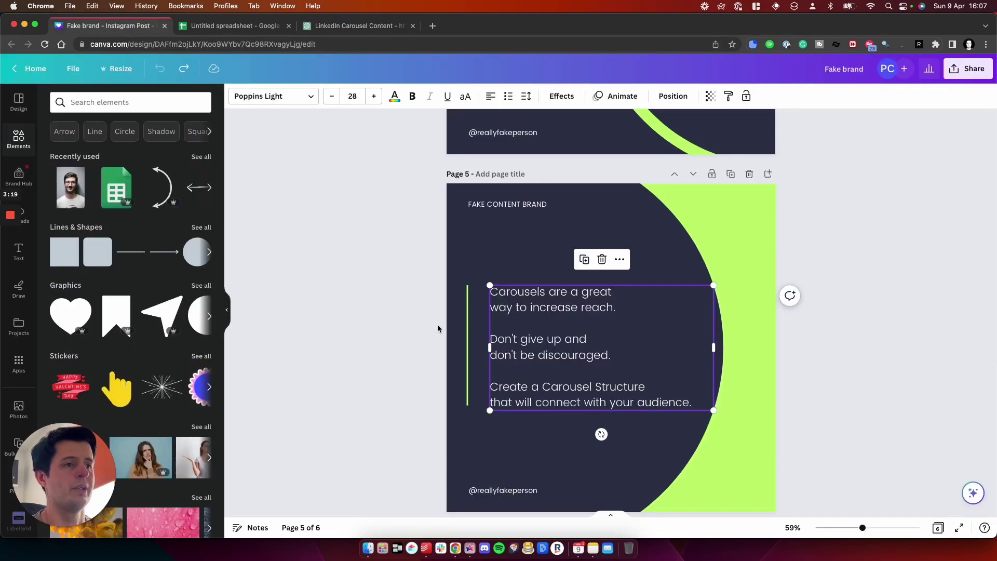
scroll(438, 324, "down", 5)
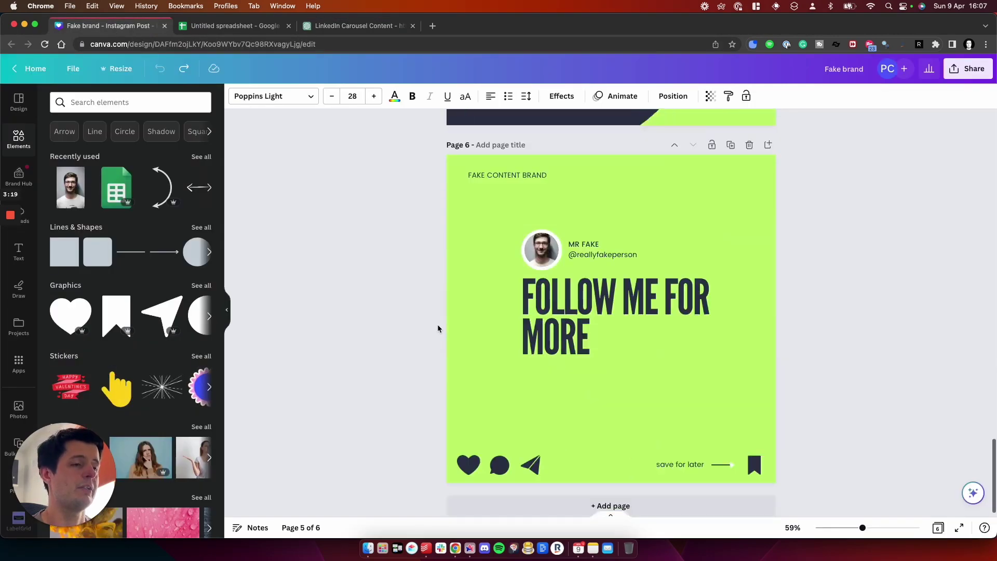
left_click(335, 23)
Resend the copied carousel prompt in a new chat and select the resulting three-topic table.
left_click_drag(545, 271, 394, 233)
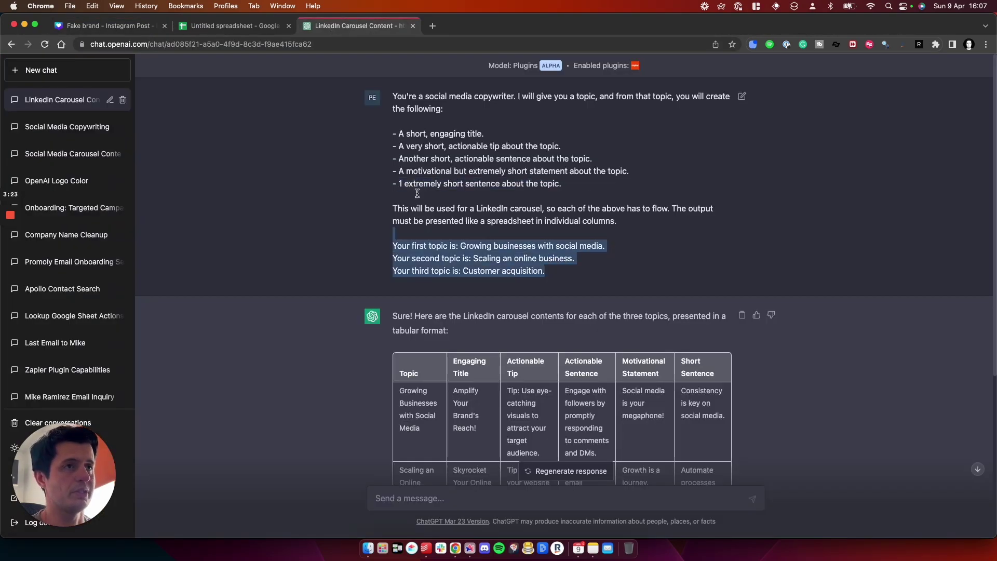
left_click_drag(417, 193, 396, 93)
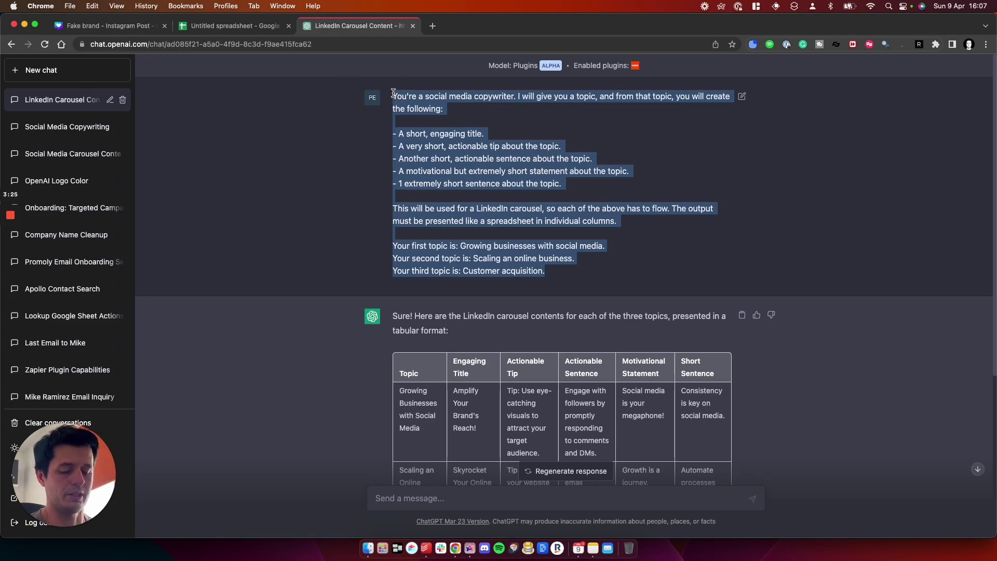
left_click(42, 70)
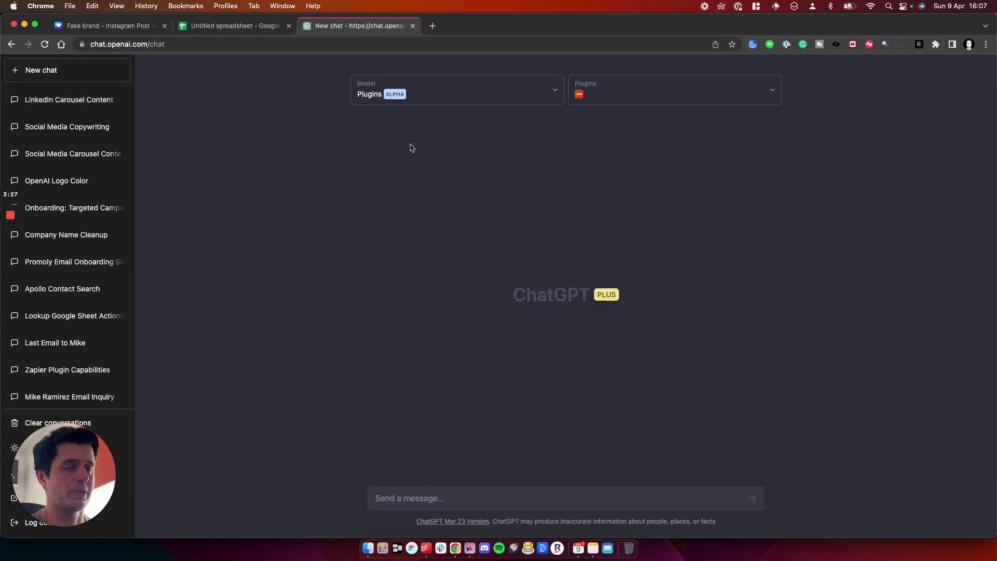
left_click(445, 499)
key("cmd+v")
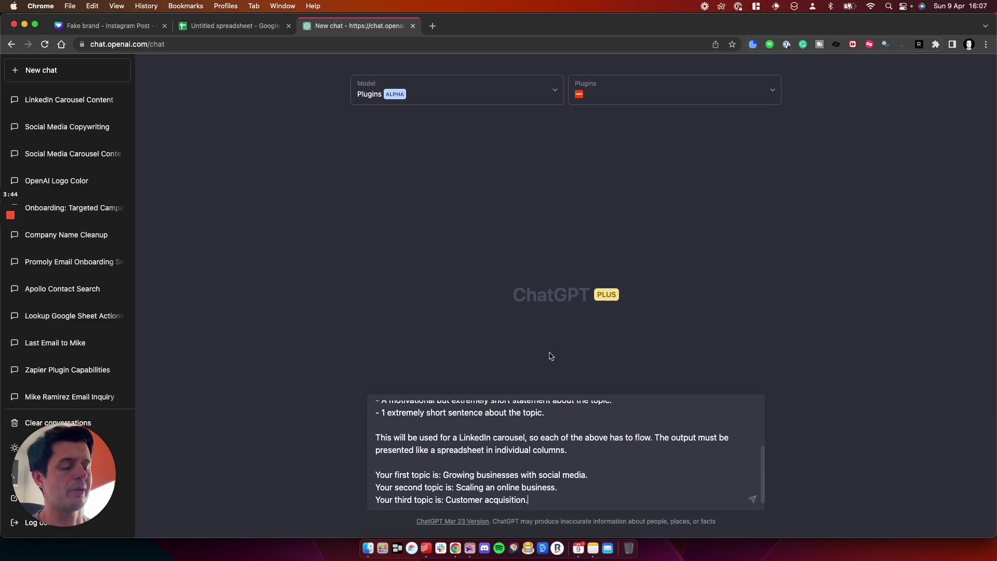
left_click(752, 499)
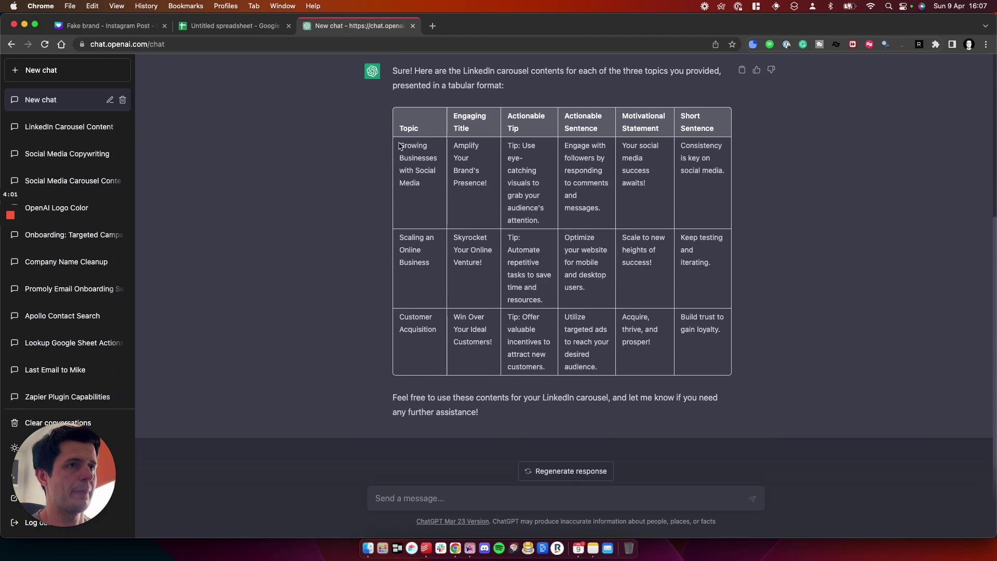
left_click_drag(398, 144, 704, 357)
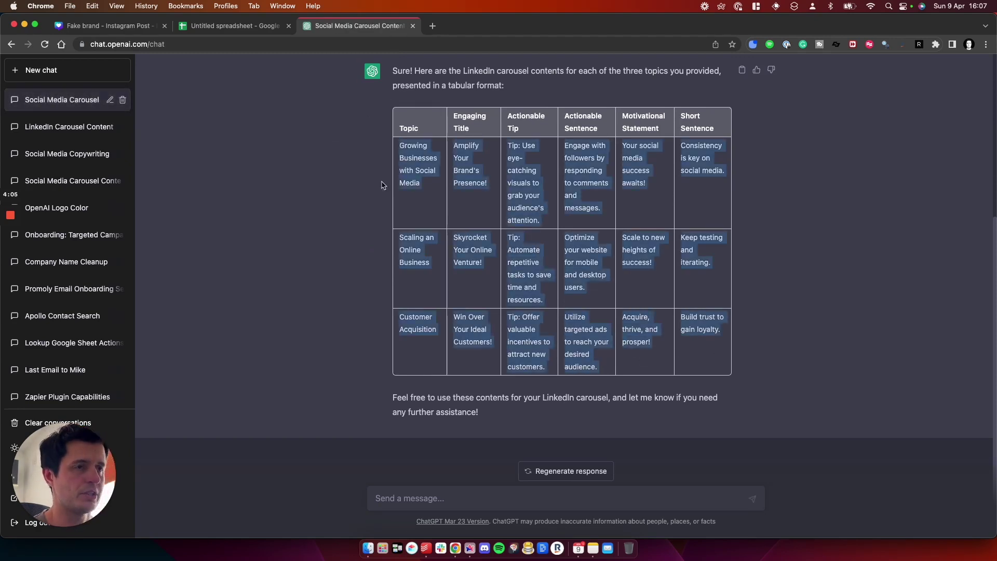
Paste ChatGPT's content table into the sheet at A2 and widen column A.
left_click(186, 32)
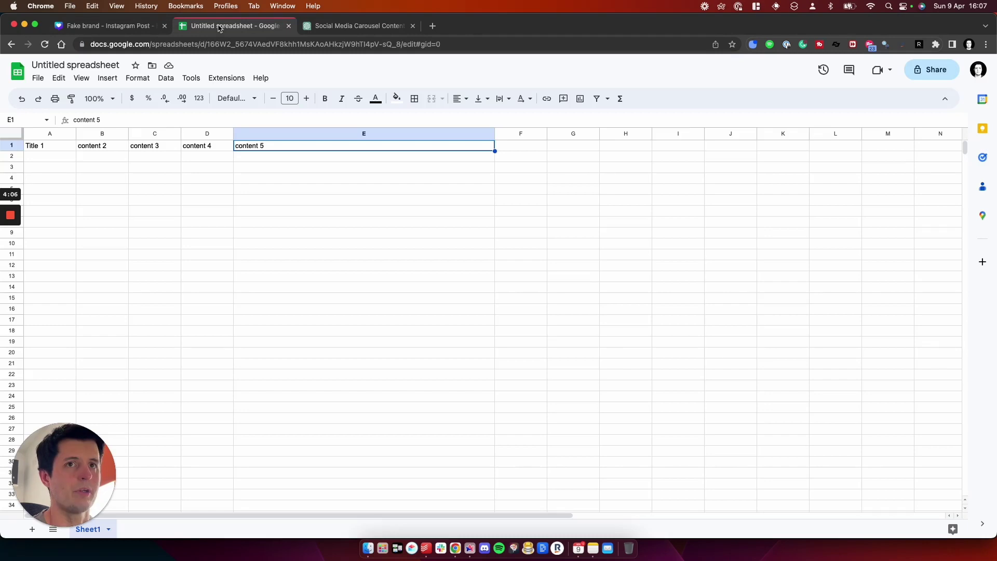
left_click(49, 158)
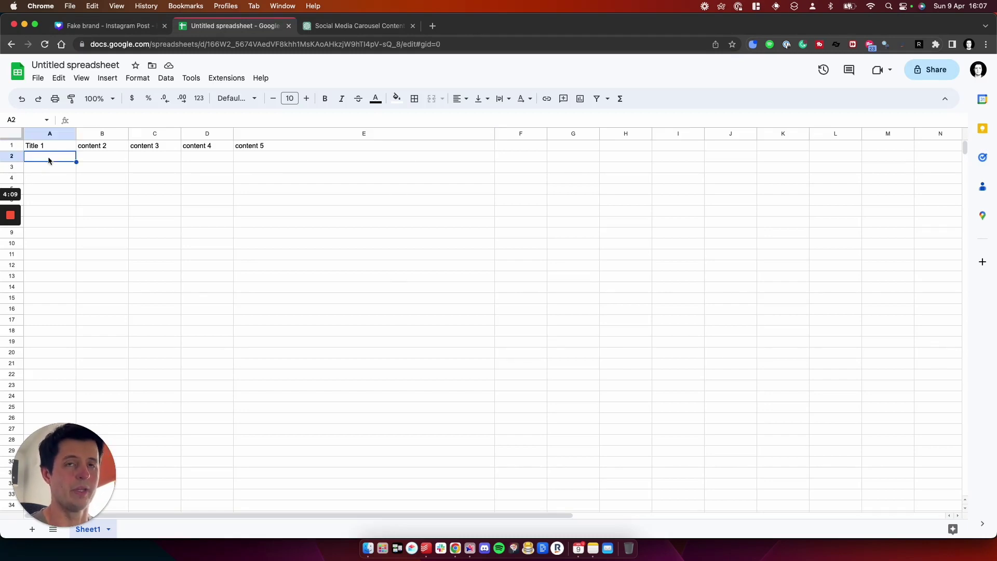
key("super+v")
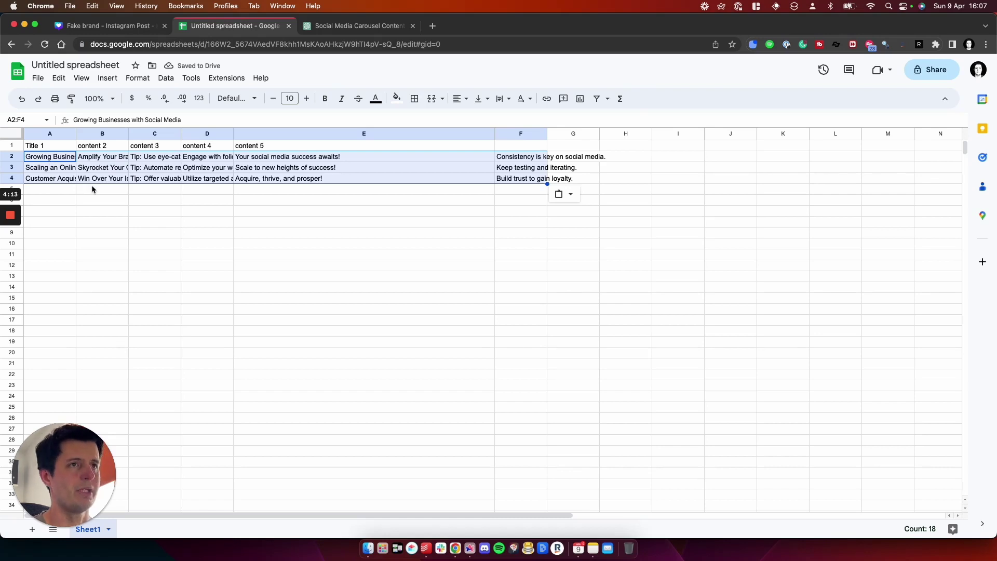
left_click(487, 156)
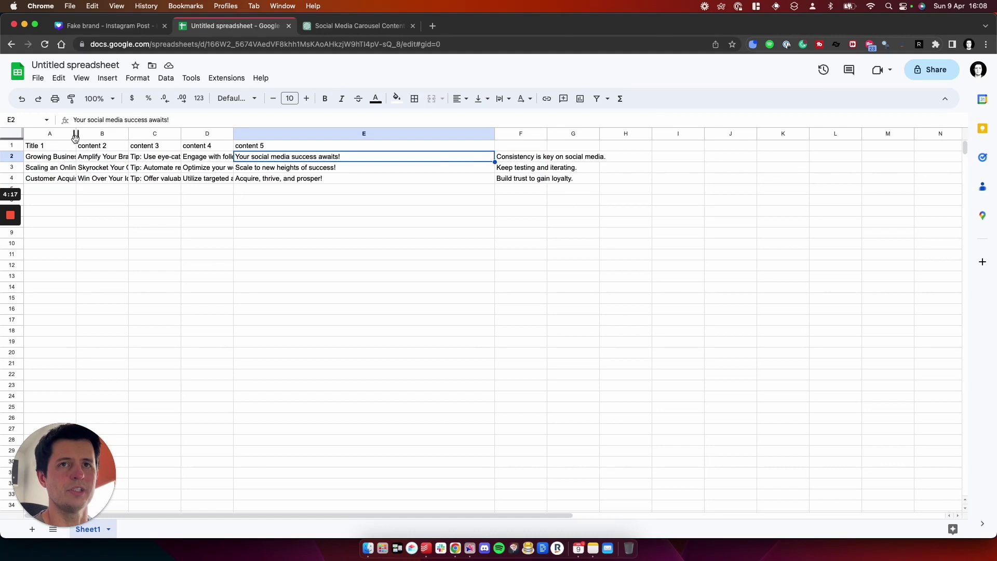
left_click_drag(76, 134, 493, 134)
Check cells A2 through F2, widening column D to show its full text.
left_click(63, 160)
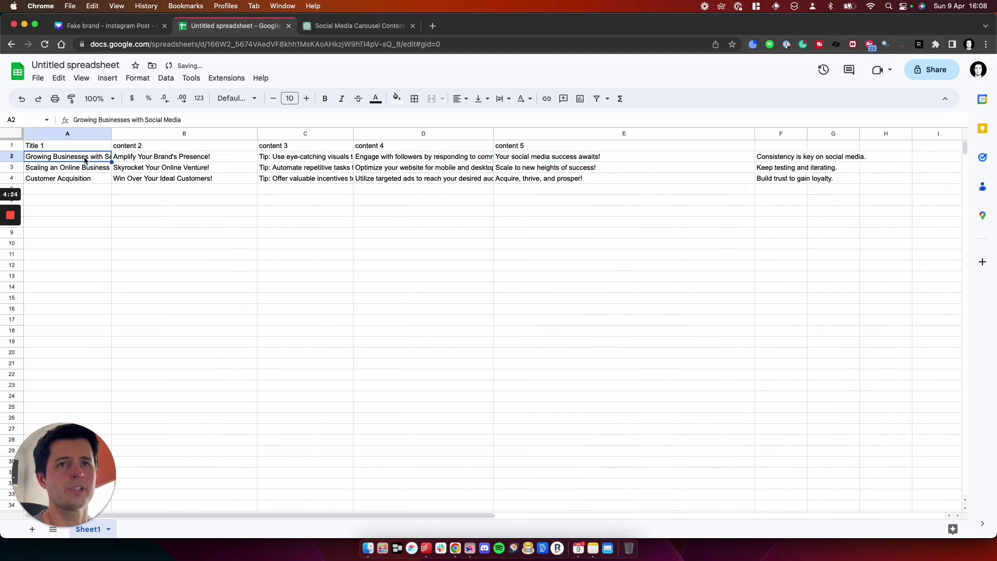
left_click(156, 158)
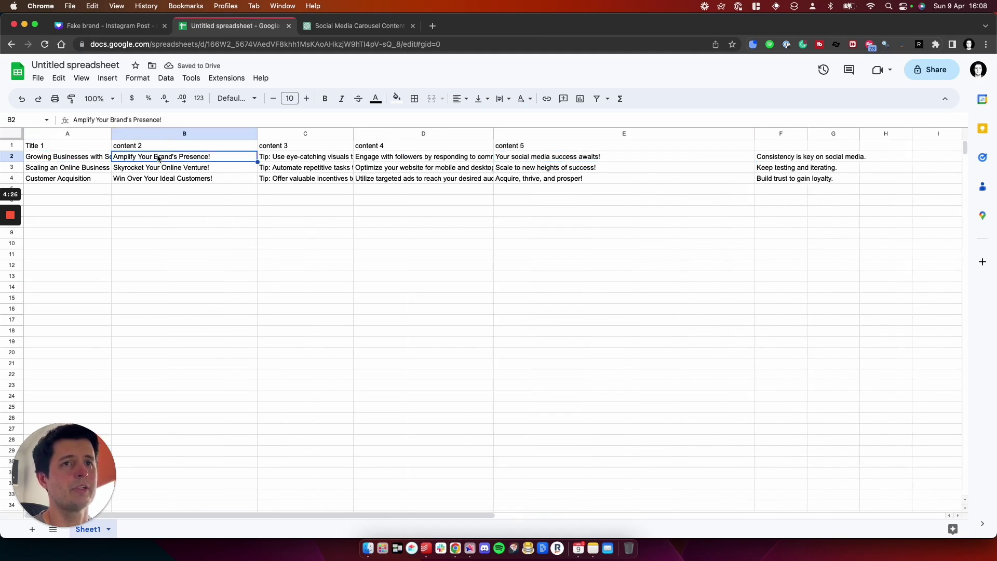
left_click(290, 160)
left_click(387, 158)
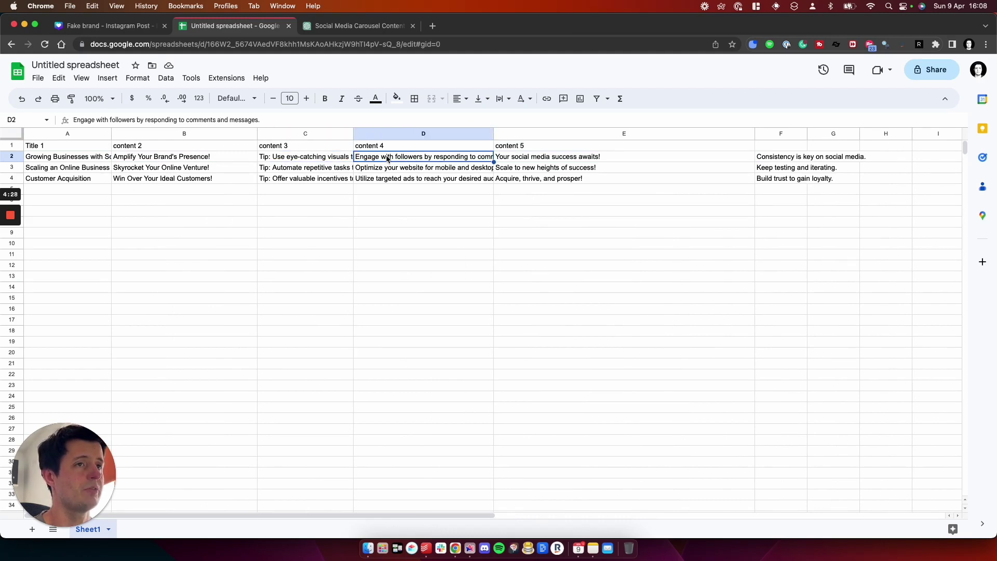
left_click_drag(493, 133, 626, 134)
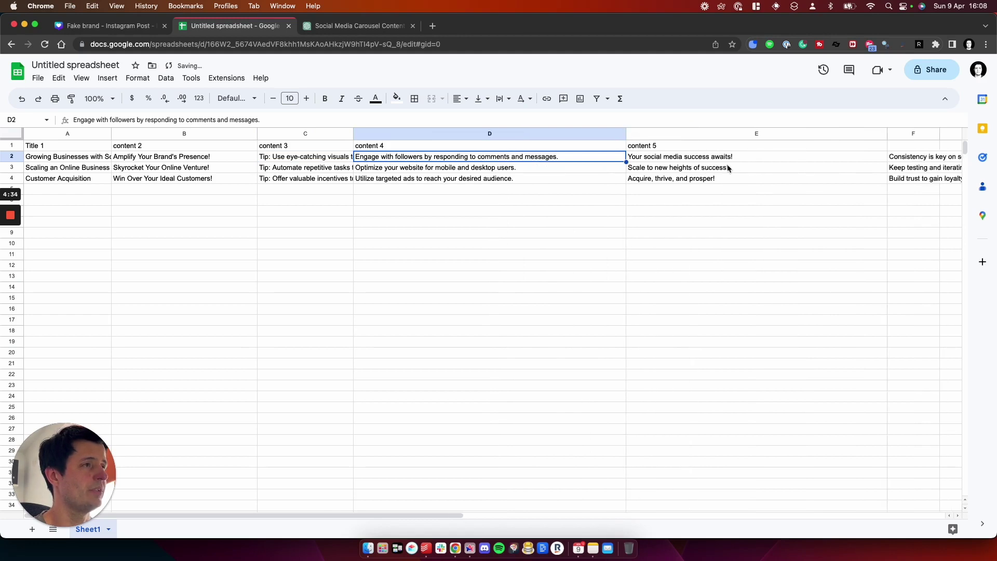
scroll(727, 168, "right", 2)
left_click(610, 161)
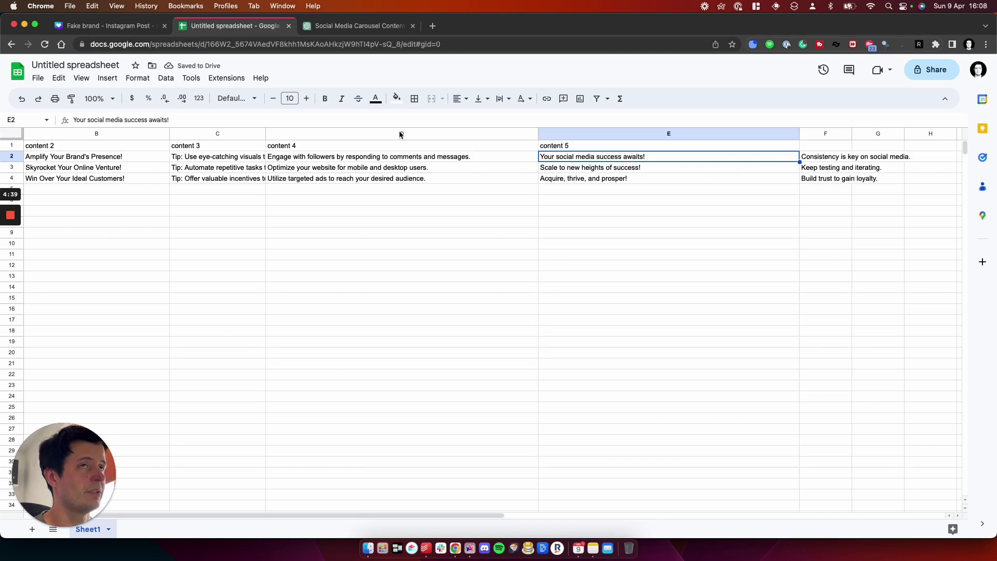
left_click(819, 158)
left_click(357, 27)
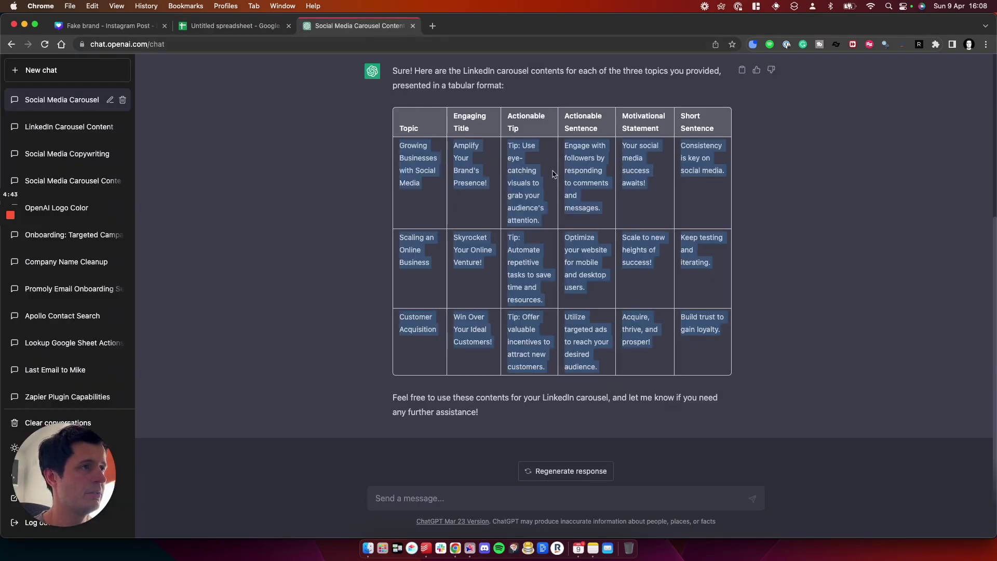
Narrow column E and search the ChatGPT chat for the Consistency sentence.
left_click(235, 27)
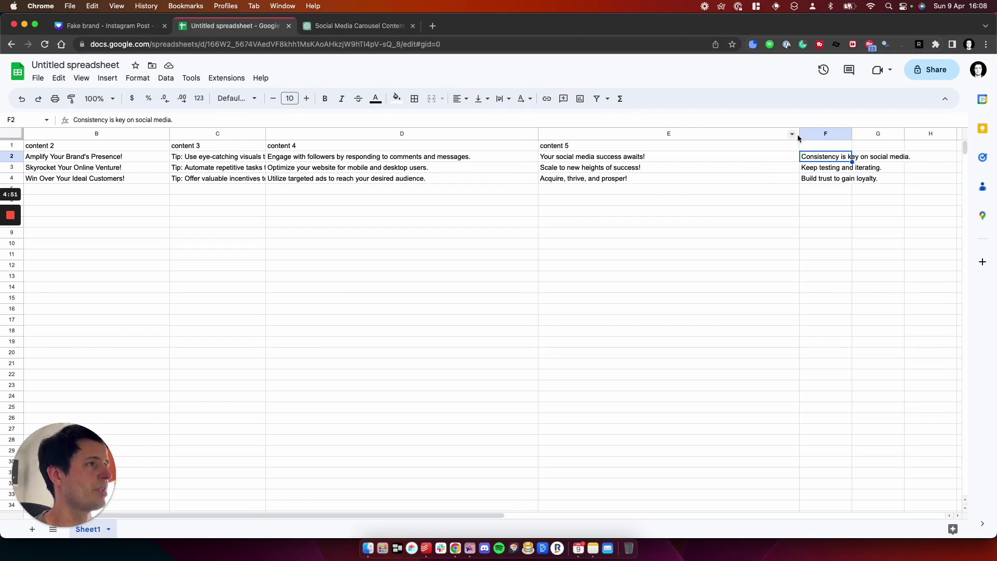
left_click_drag(799, 134, 726, 136)
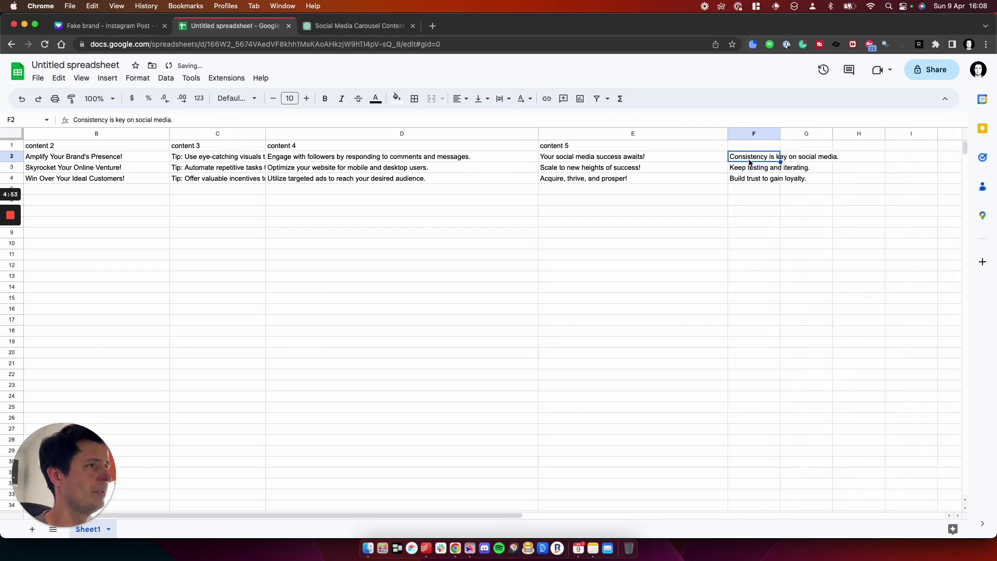
left_click(337, 27)
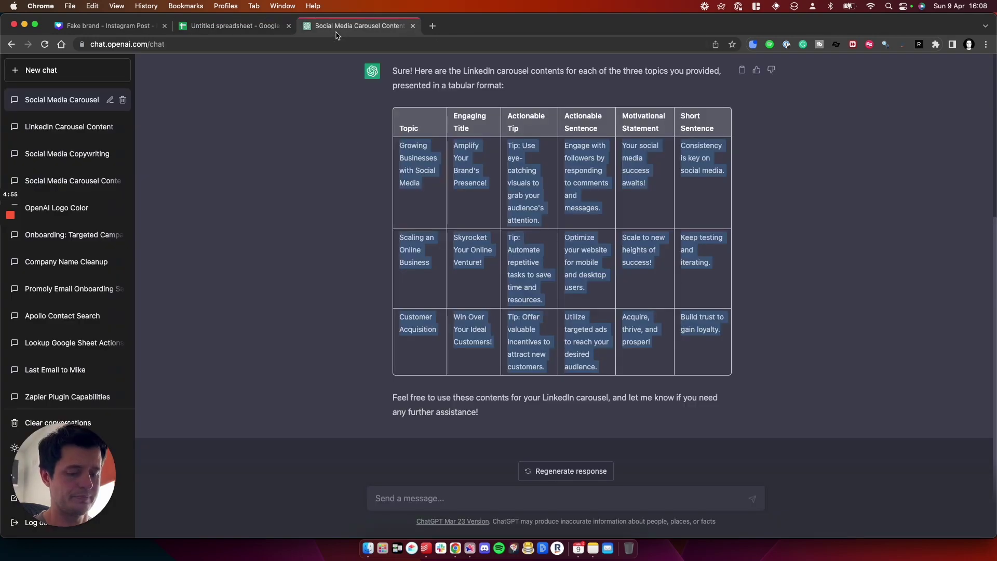
key("super+f")
type("Consistency is key on social media.")
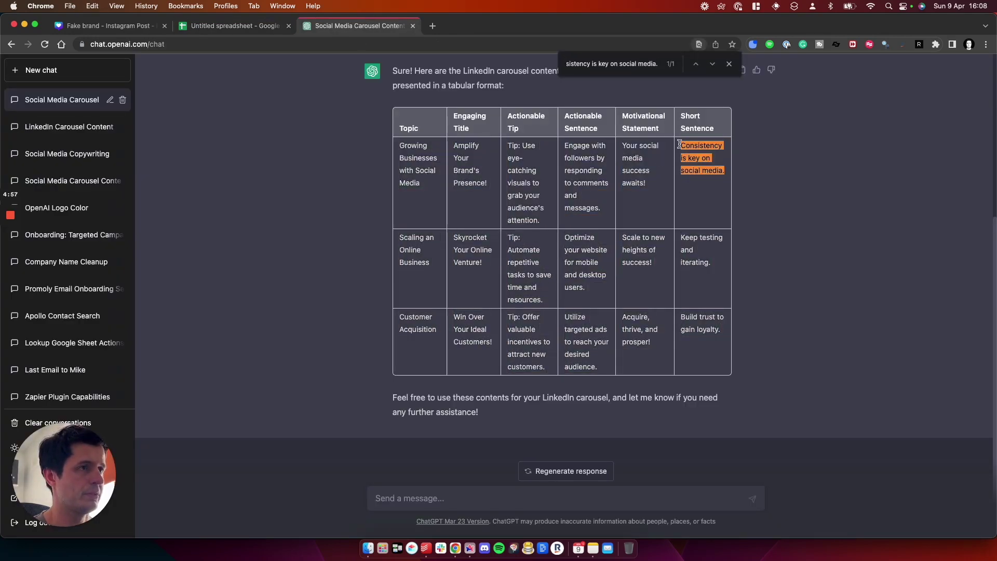
left_click(144, 31)
left_click(232, 32)
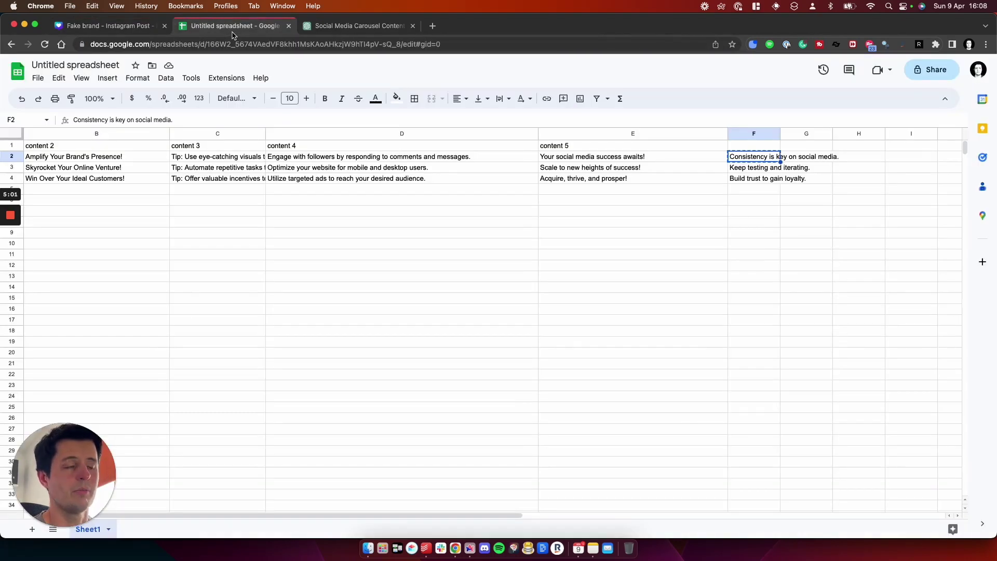
Rename the spreadsheet 'content' and download it as Comma Separated Values (.csv).
left_click(62, 65)
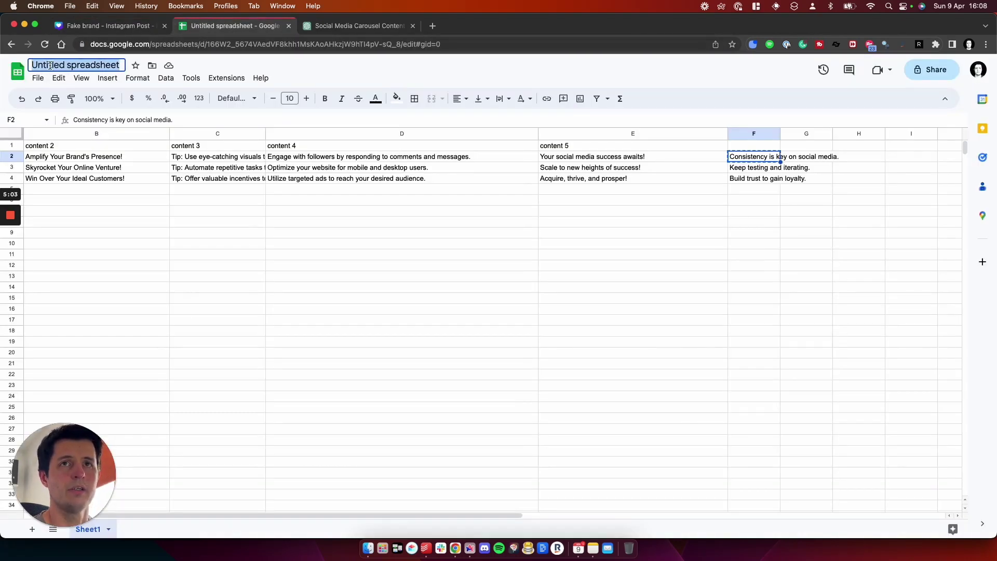
type("content")
key("Return")
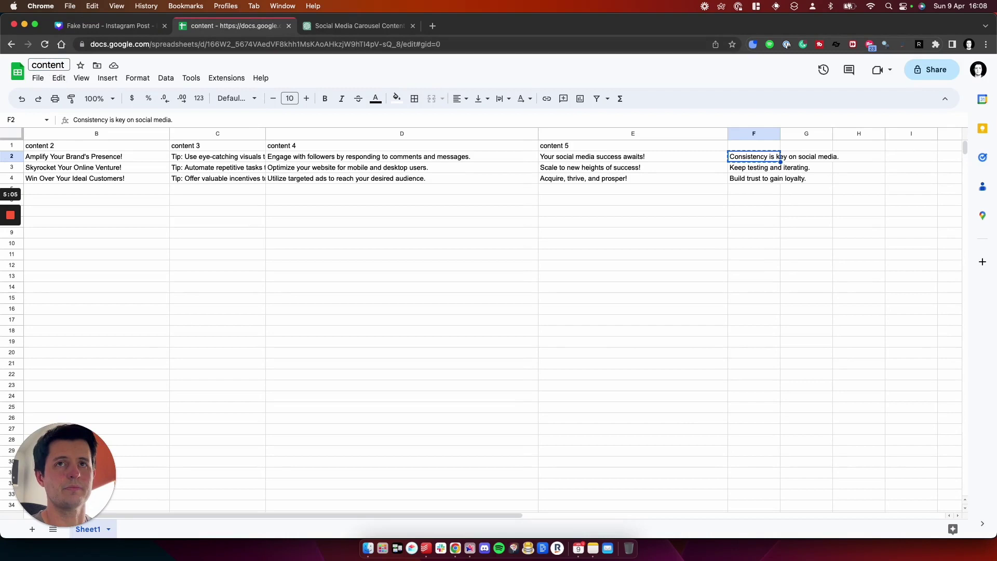
left_click(38, 79)
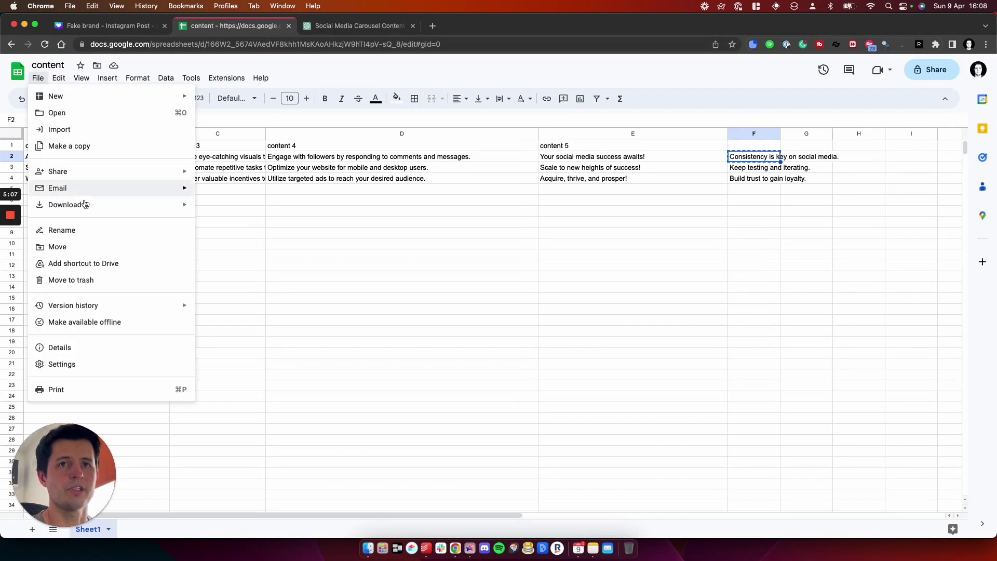
mouse_move(133, 203)
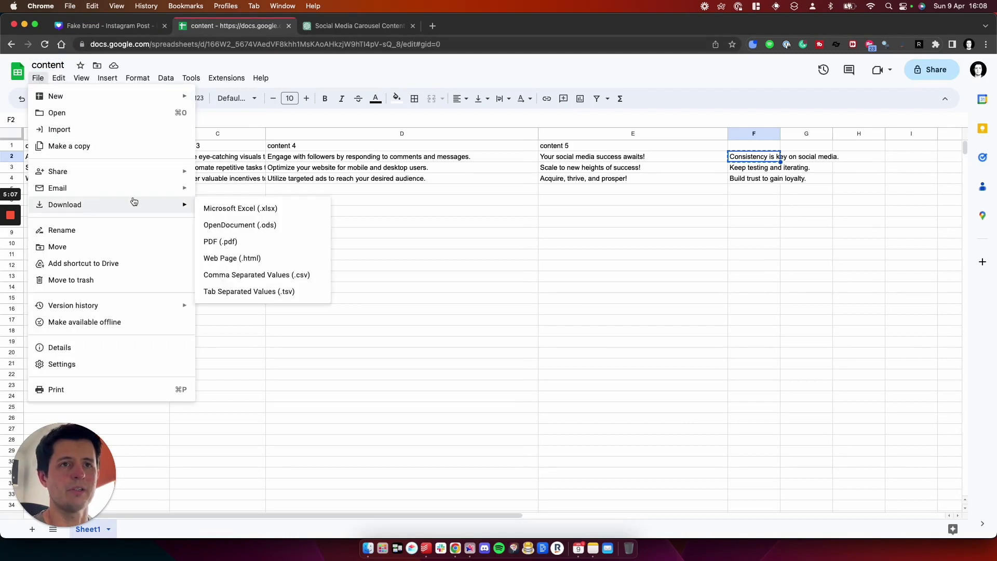
left_click(305, 275)
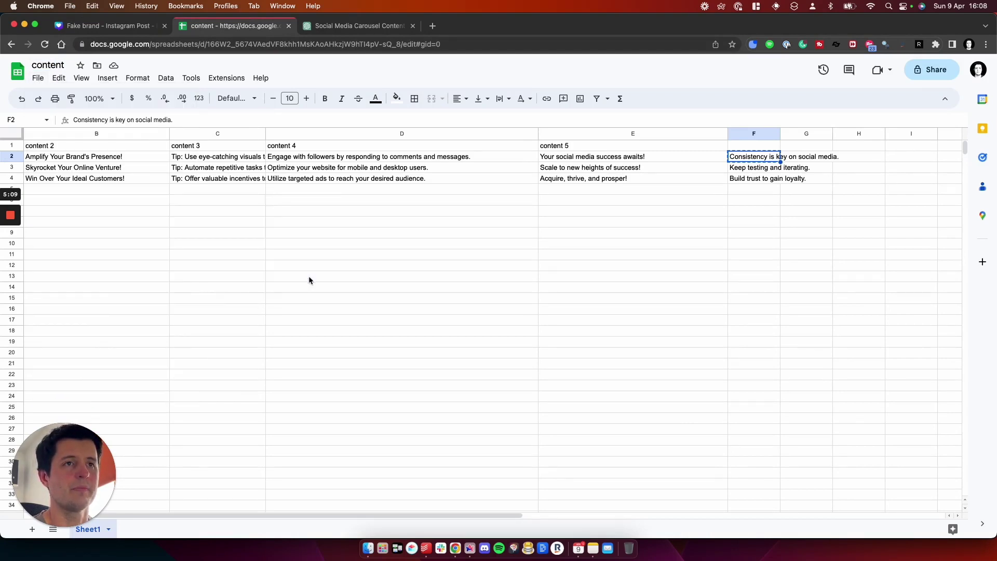
Upload the downloaded content CSV as data in Canva's Bulk create panel.
left_click(106, 26)
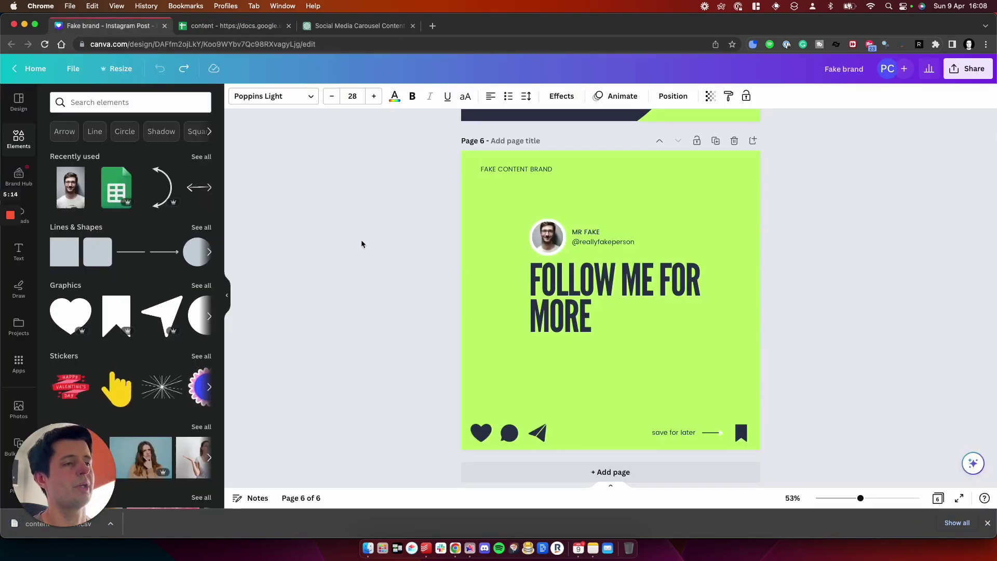
scroll(362, 244, "up", 20)
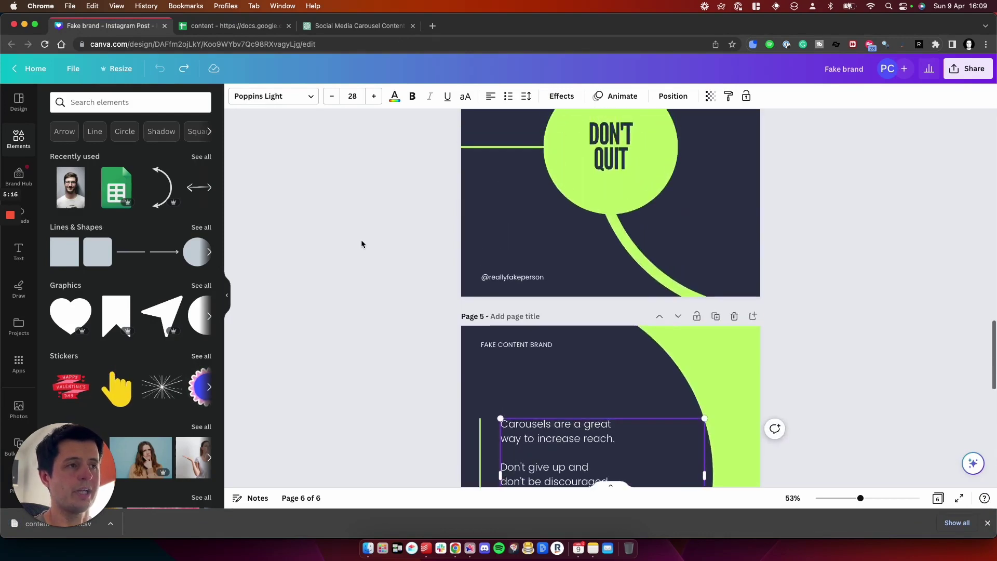
scroll(361, 244, "up", 8)
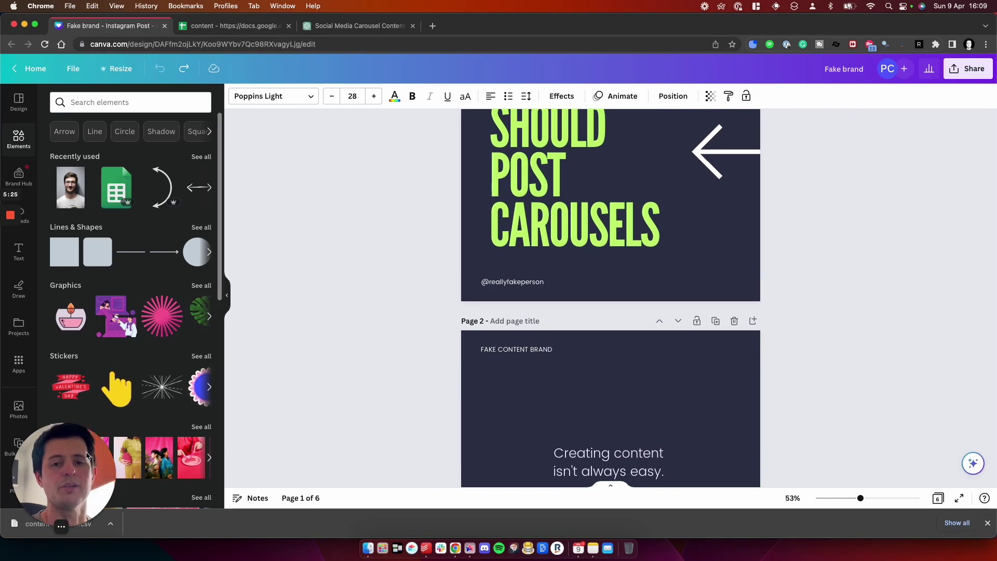
left_click(14, 449)
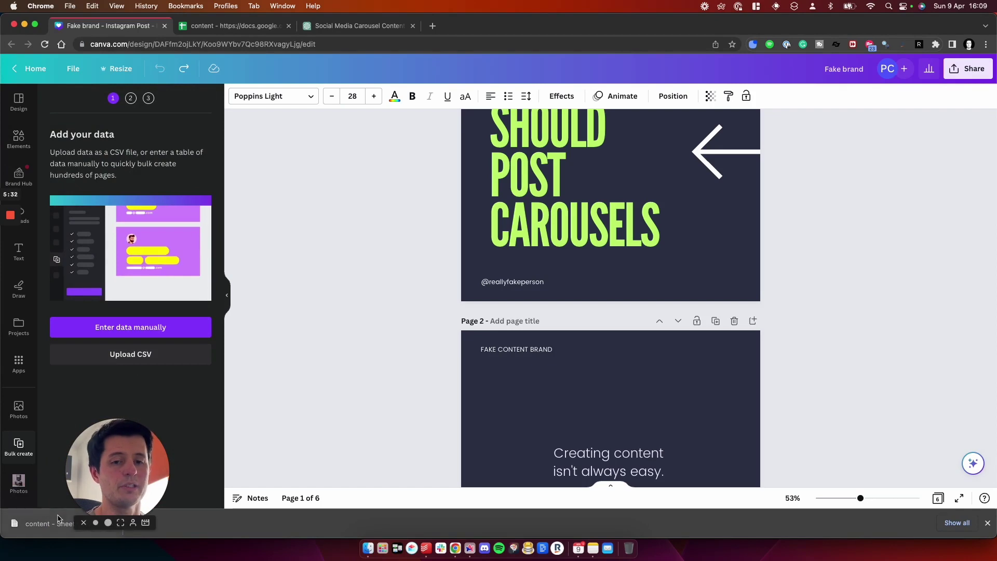
left_click_drag(49, 524, 125, 358)
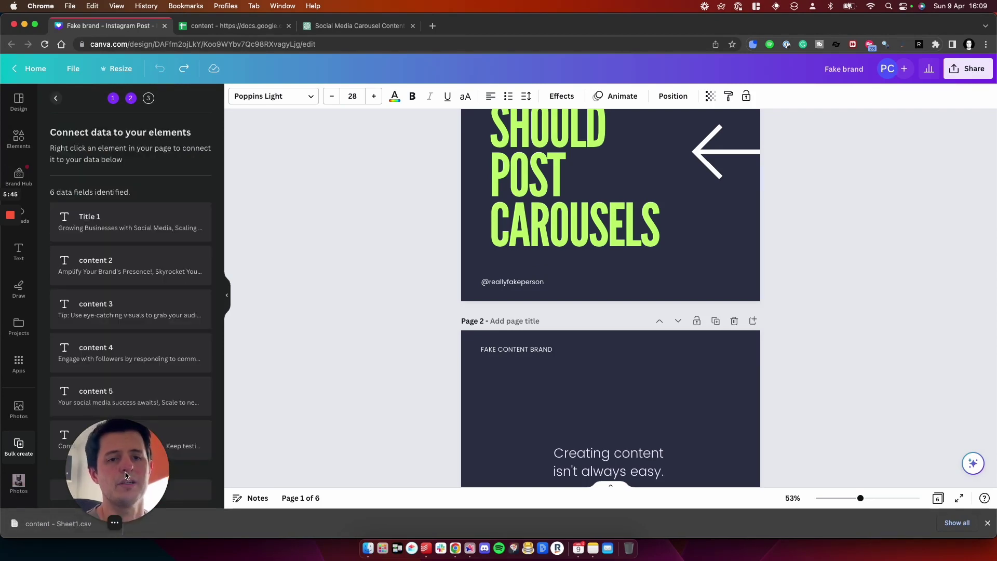
left_click_drag(122, 474, 103, 474)
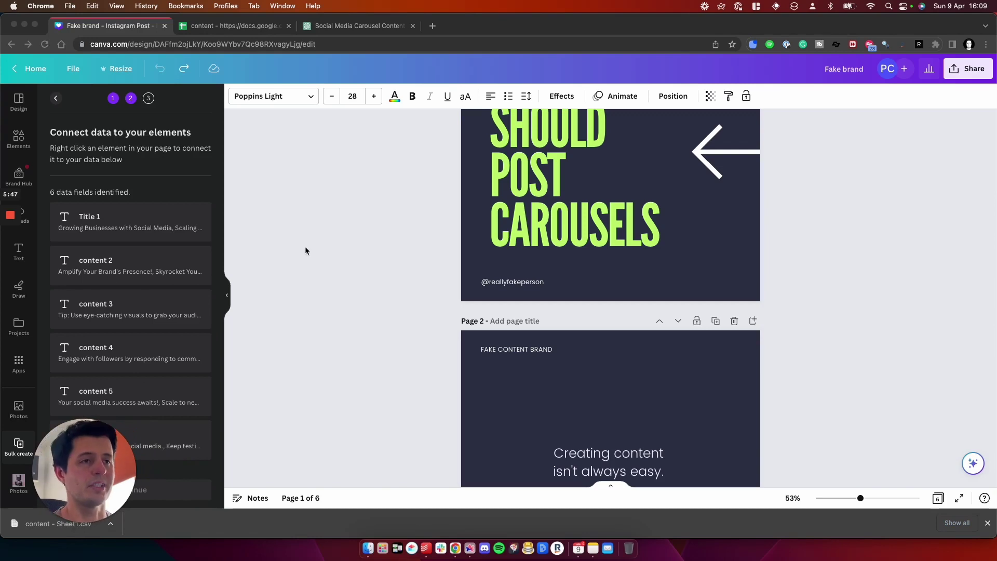
scroll(304, 246, "up", 3)
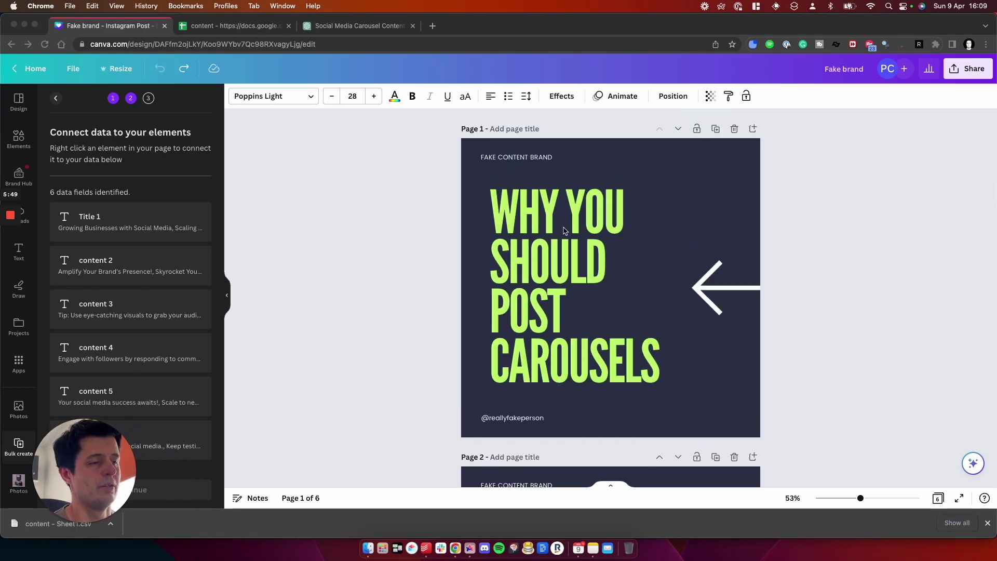
scroll(544, 254, "down", 5)
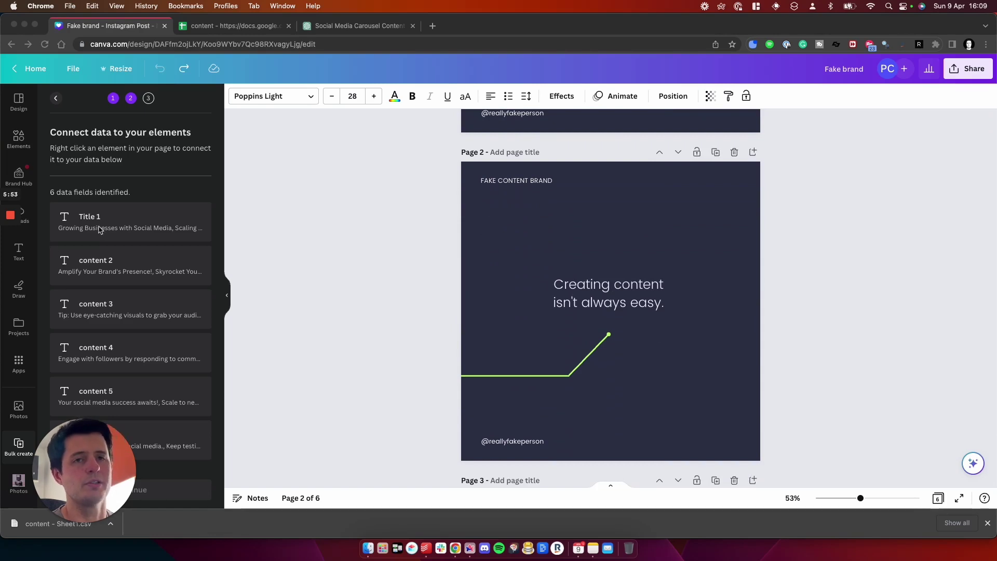
scroll(521, 234, "up", 5)
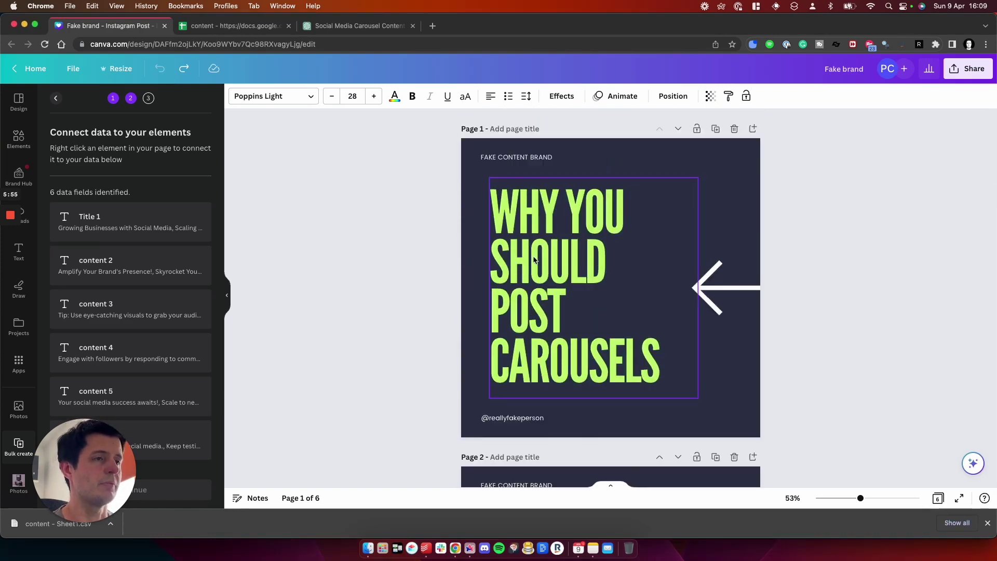
Connect the page 1 title to the Title 1 data field.
right_click(588, 252)
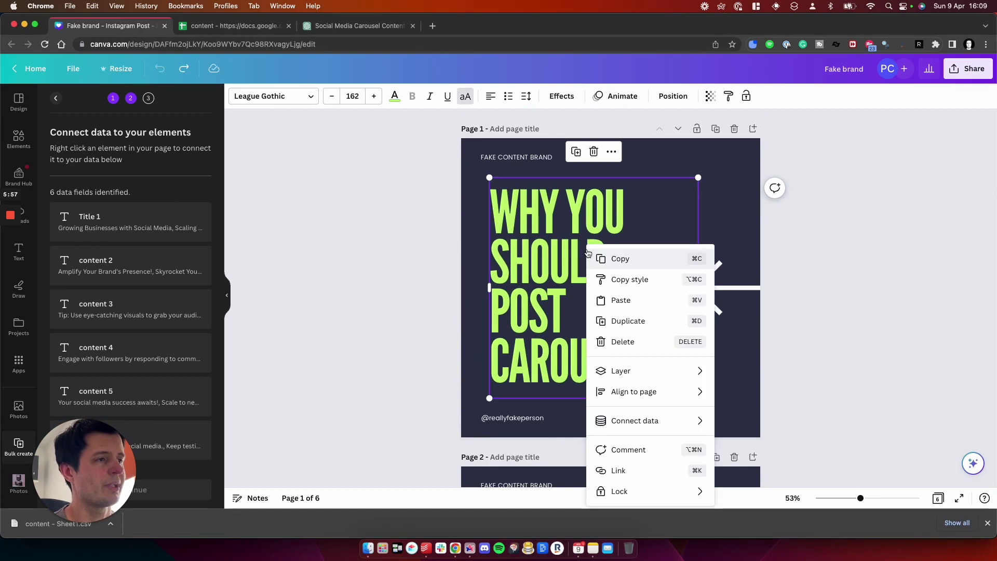
mouse_move(657, 421)
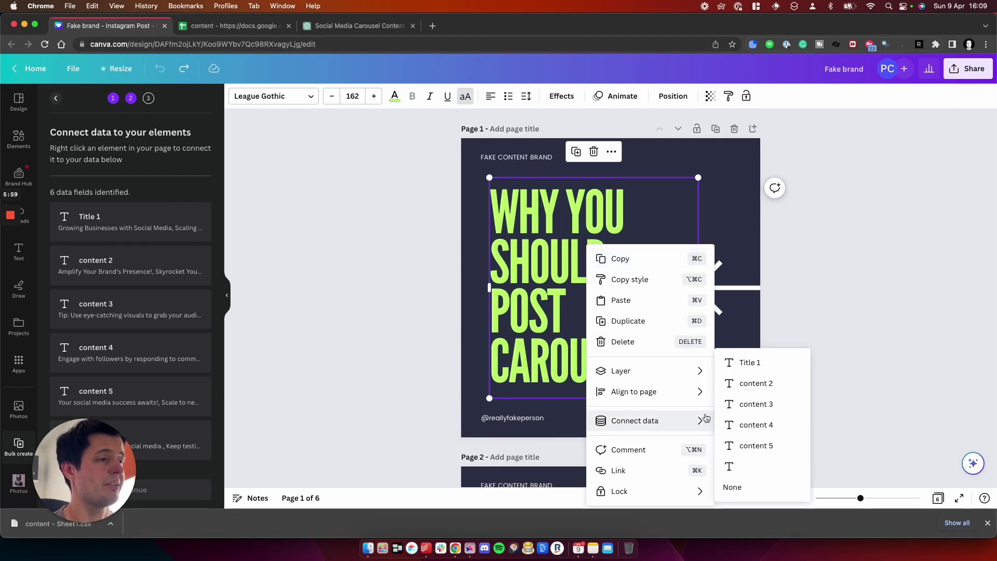
left_click(751, 363)
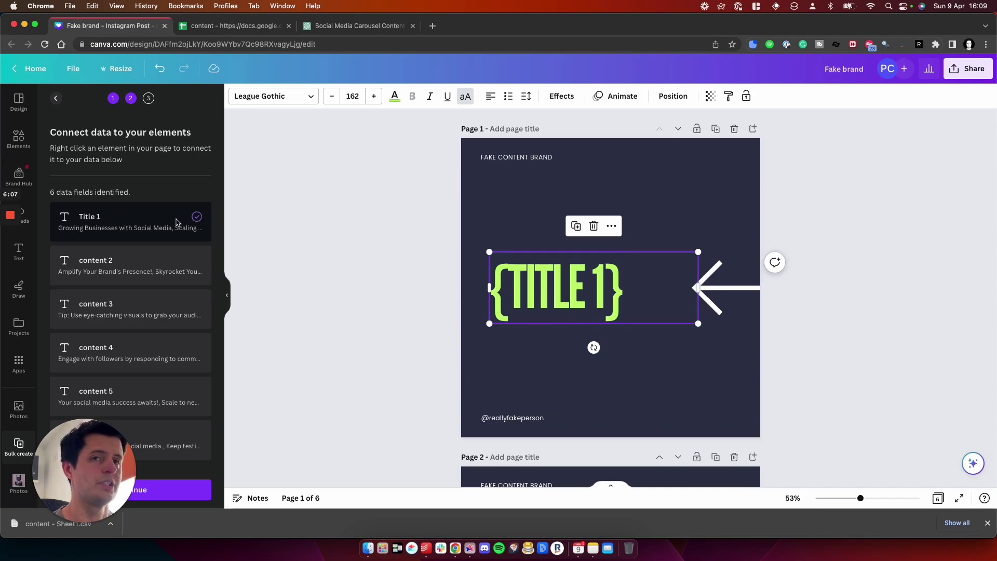
left_click(232, 24)
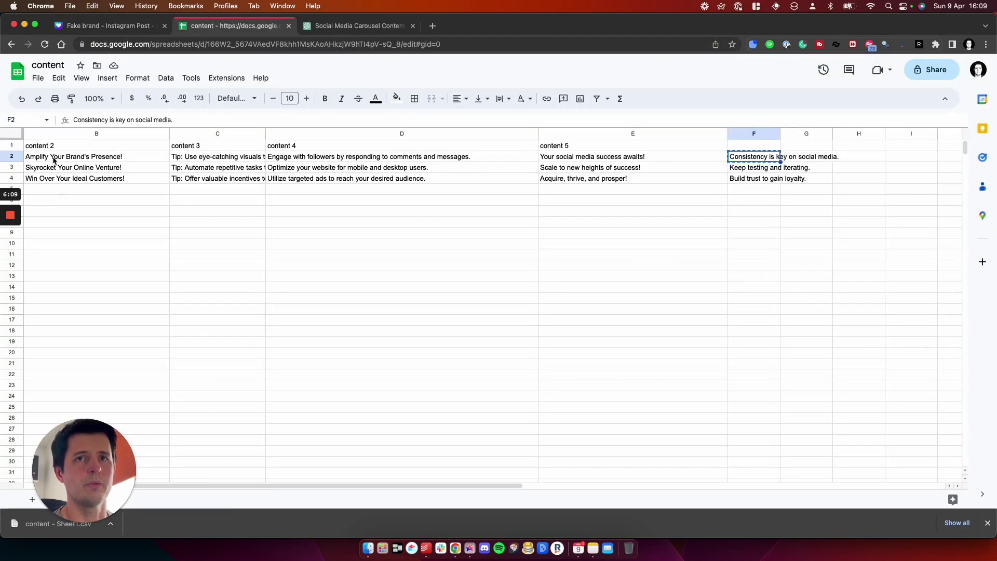
scroll(92, 162, "left", 3)
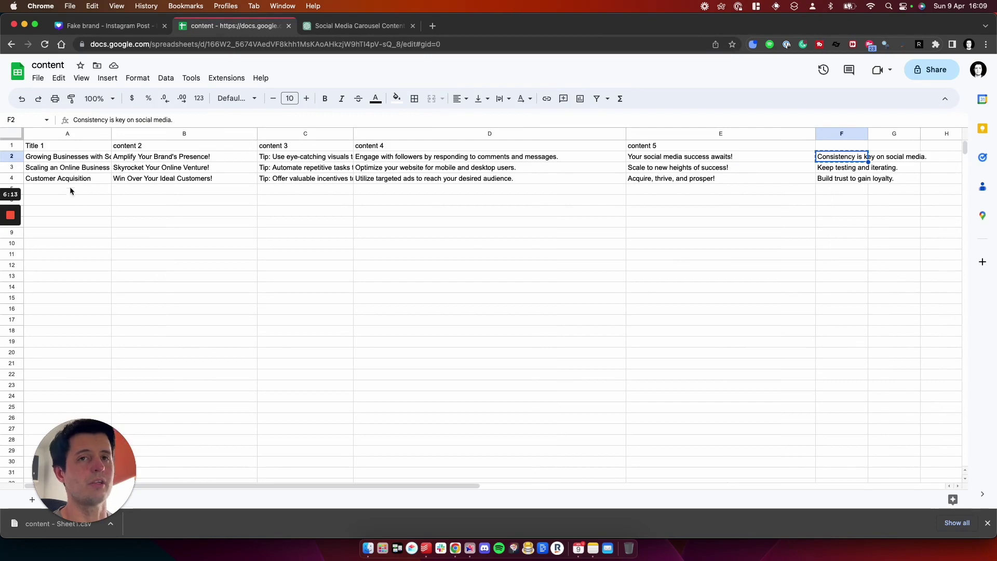
Connect page 2's sentence to content 2 and page 3's quit sentence to content 3.
left_click(123, 27)
scroll(385, 244, "down", 6)
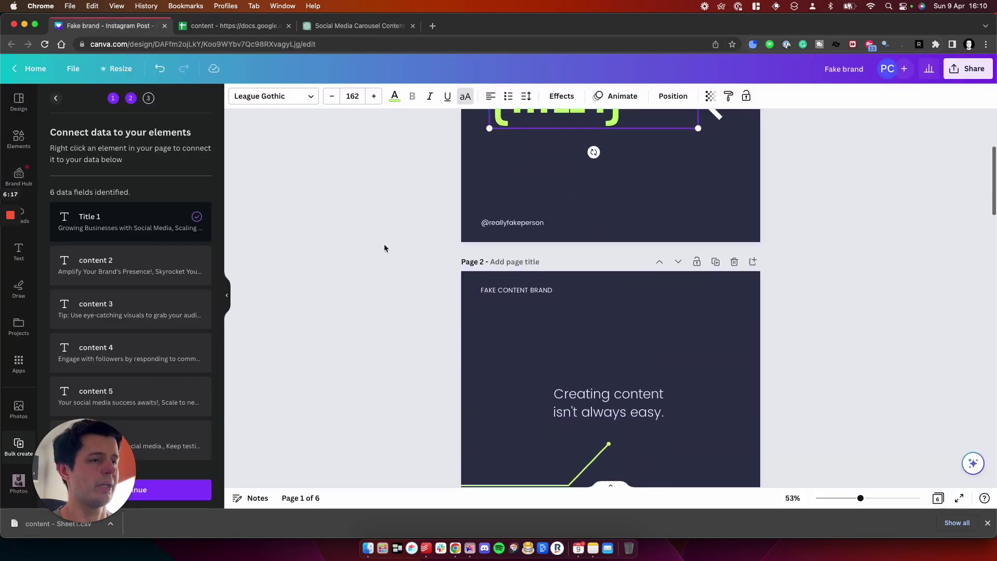
left_click(604, 267)
right_click(604, 267)
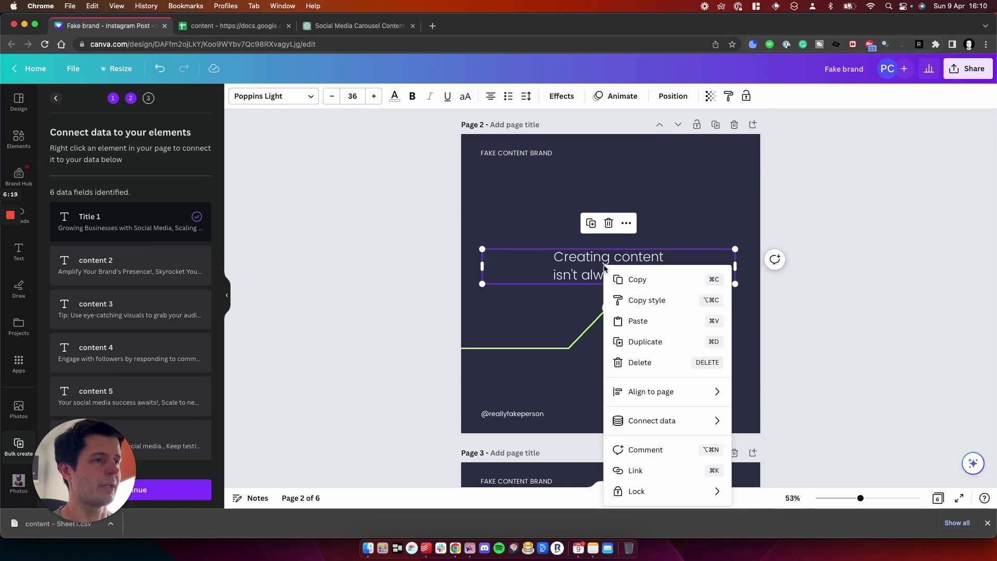
mouse_move(678, 421)
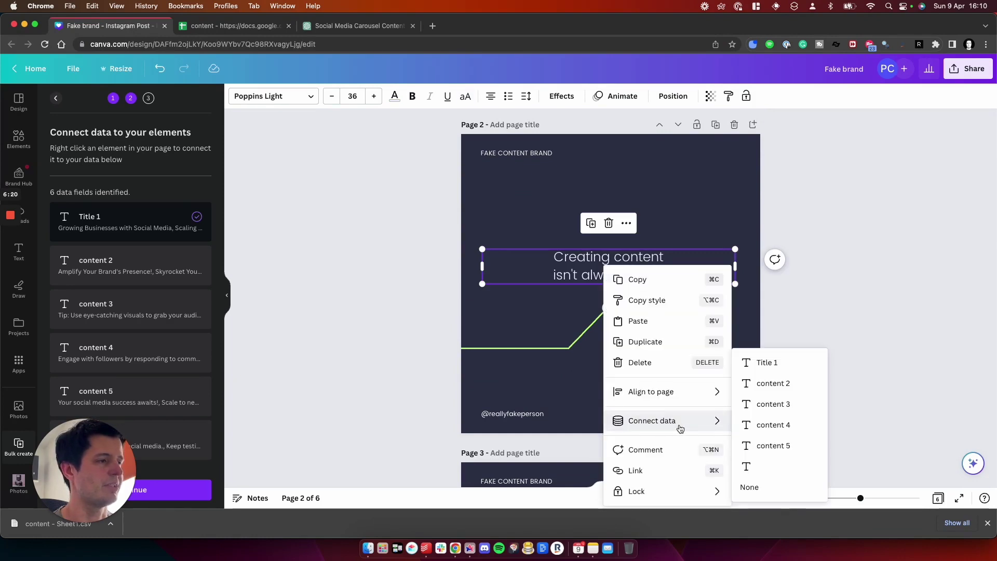
left_click(816, 384)
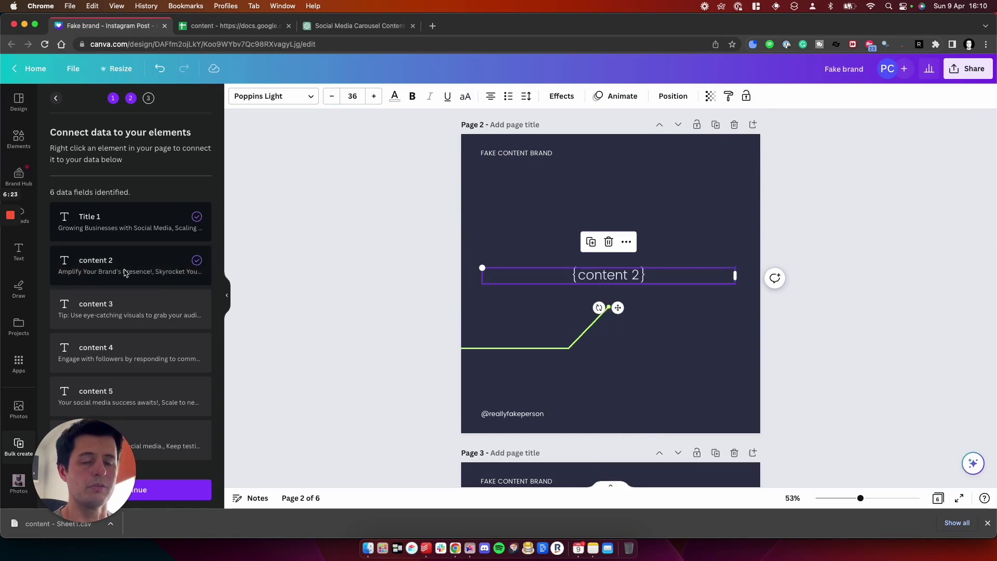
scroll(405, 329, "down", 5)
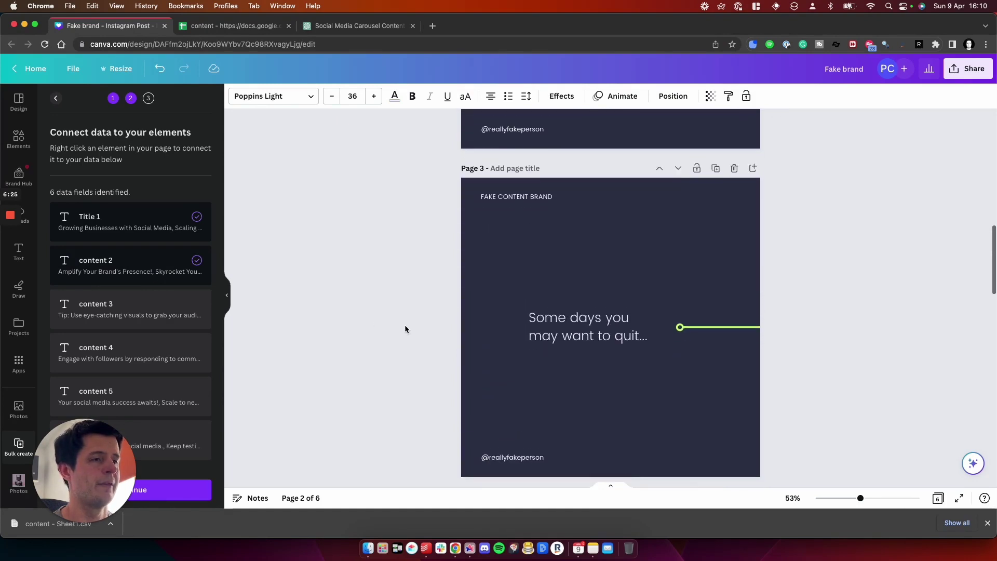
left_click(600, 334)
right_click(600, 333)
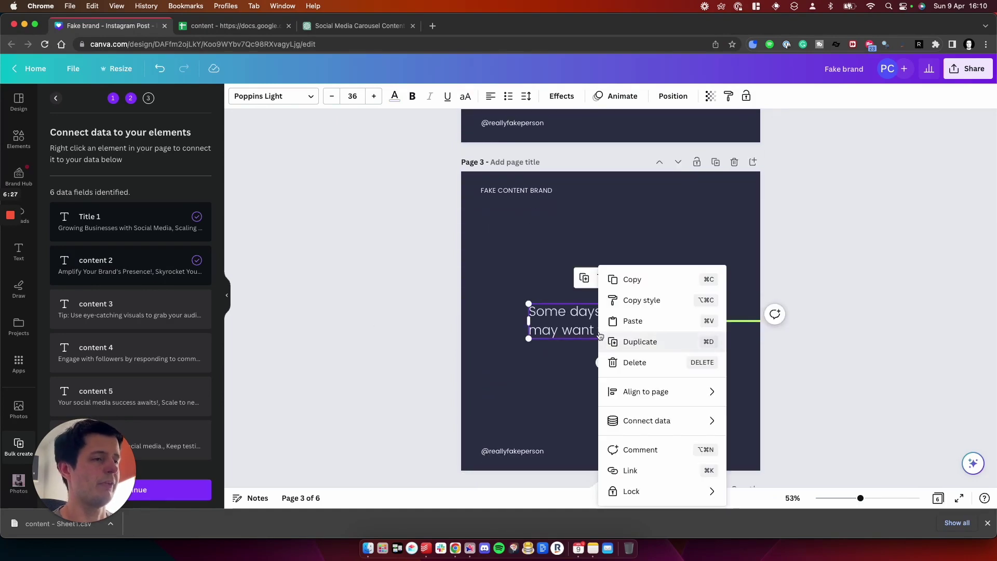
mouse_move(703, 430)
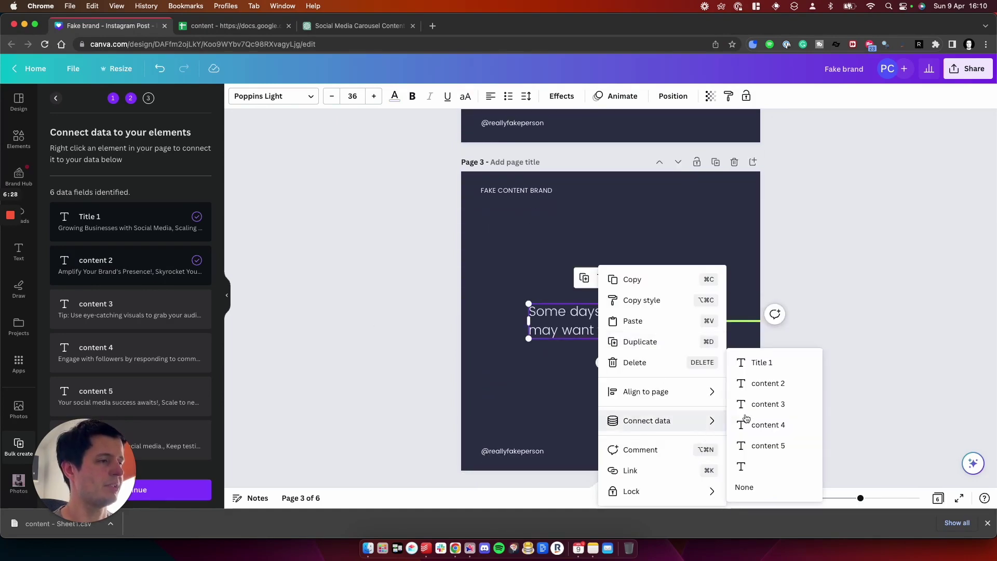
left_click(786, 405)
Connect page 4's DON'T QUIT headline to content 4 and page 5's text block to content 5.
scroll(572, 270, "down", 8)
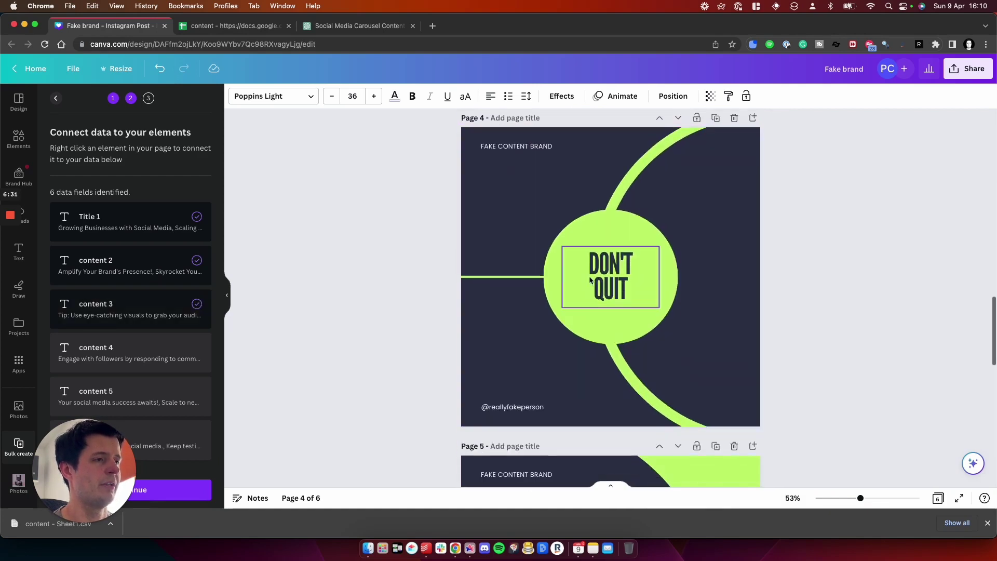
left_click(602, 282)
right_click(602, 282)
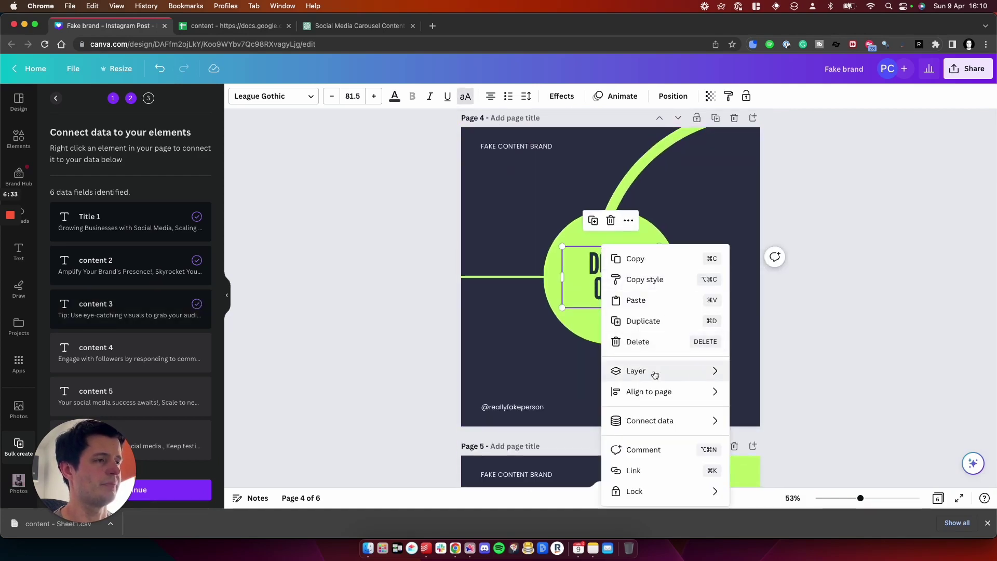
mouse_move(668, 418)
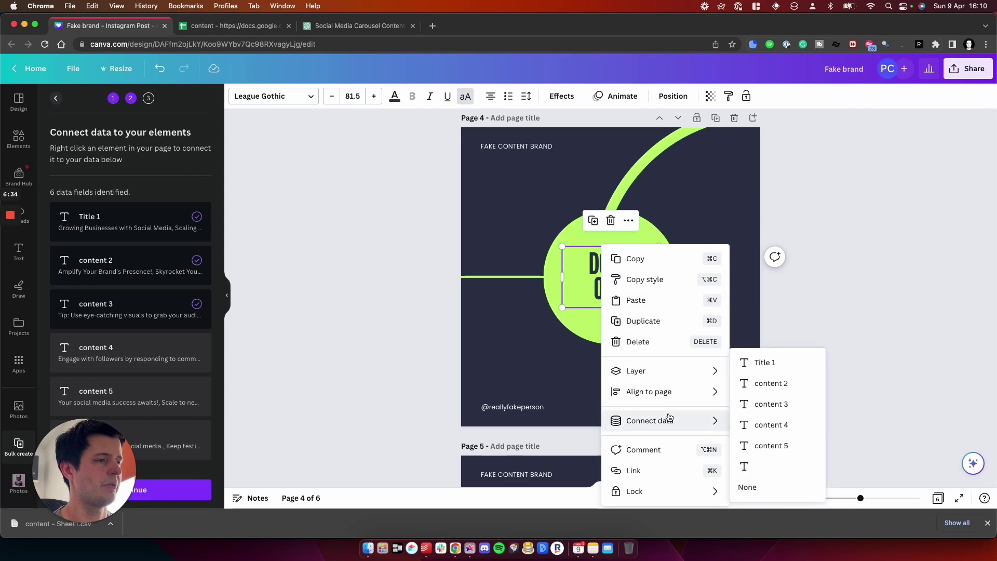
left_click(771, 425)
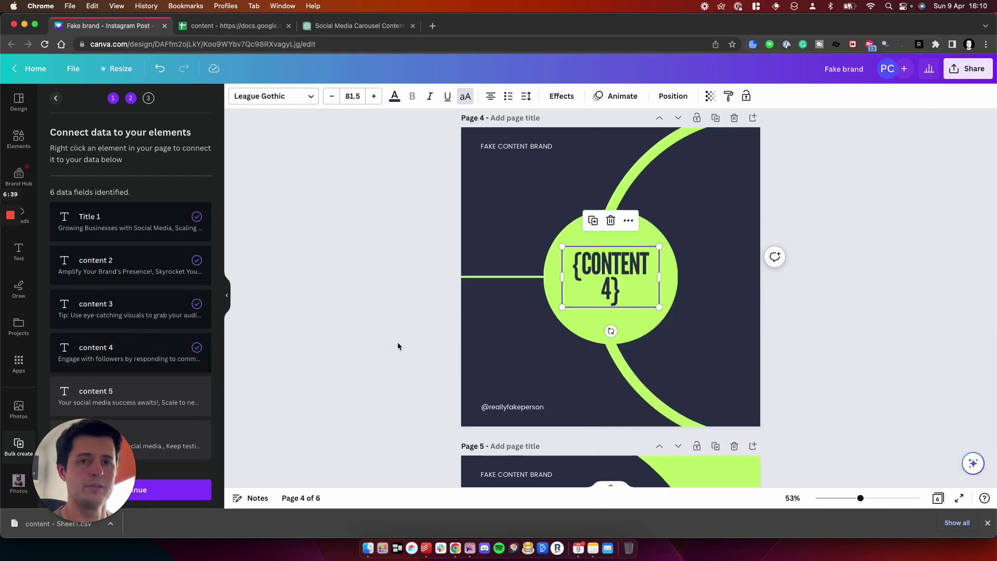
scroll(426, 328, "down", 5)
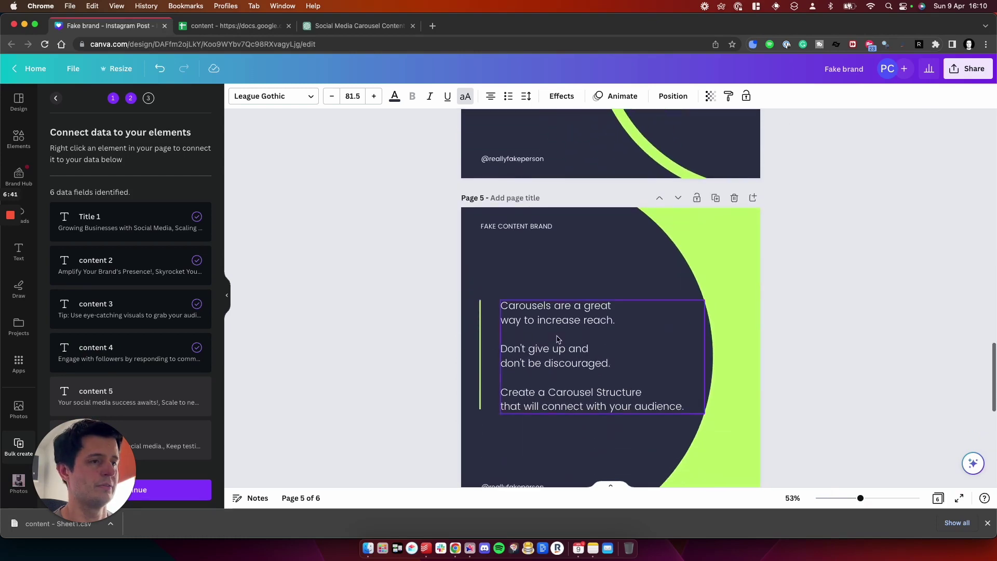
left_click(555, 340)
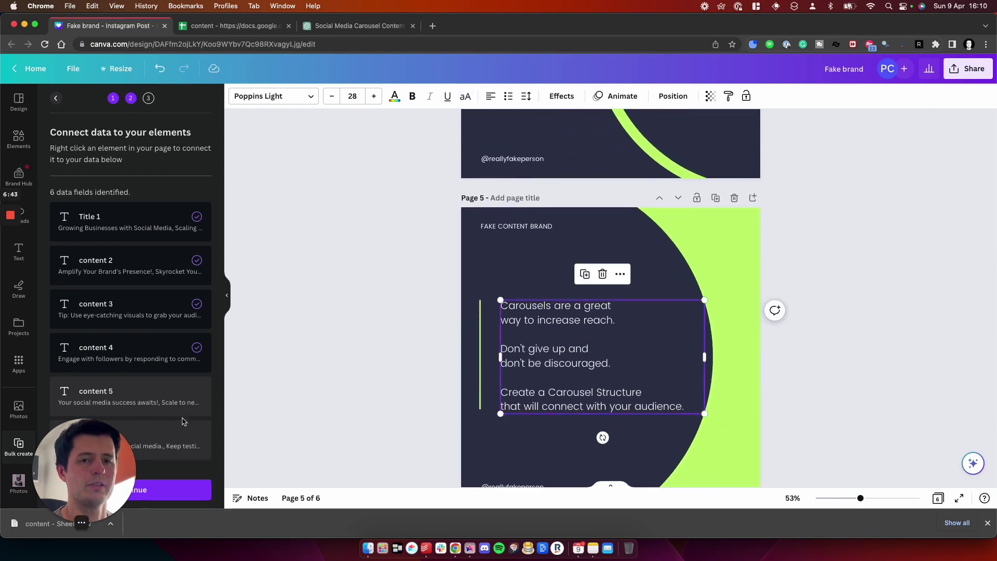
right_click(601, 377)
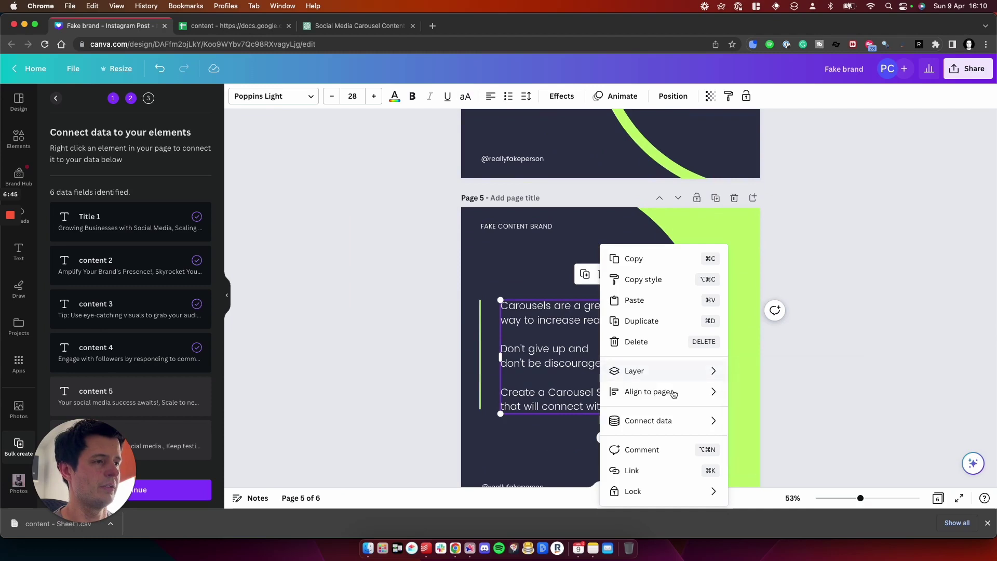
mouse_move(658, 421)
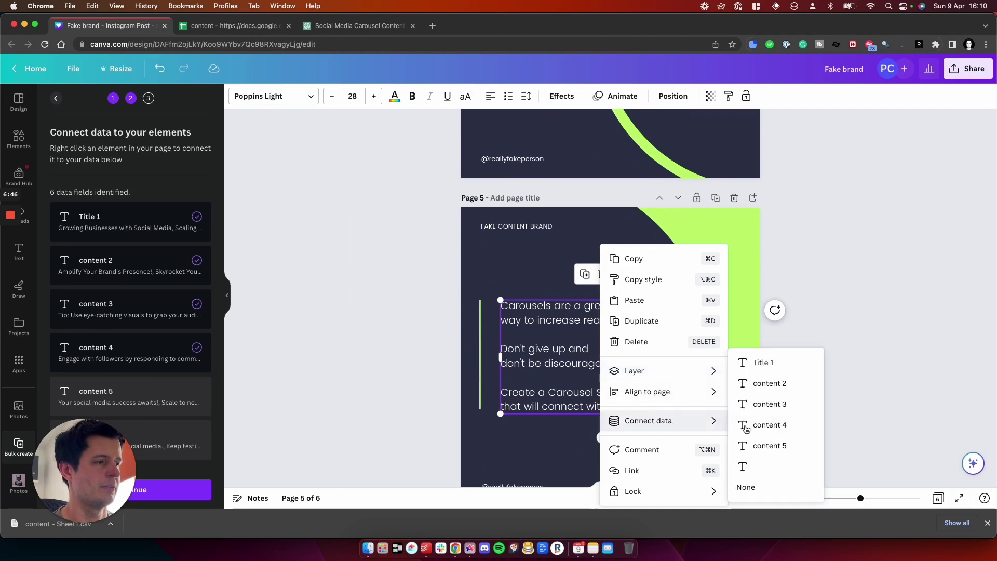
left_click(779, 444)
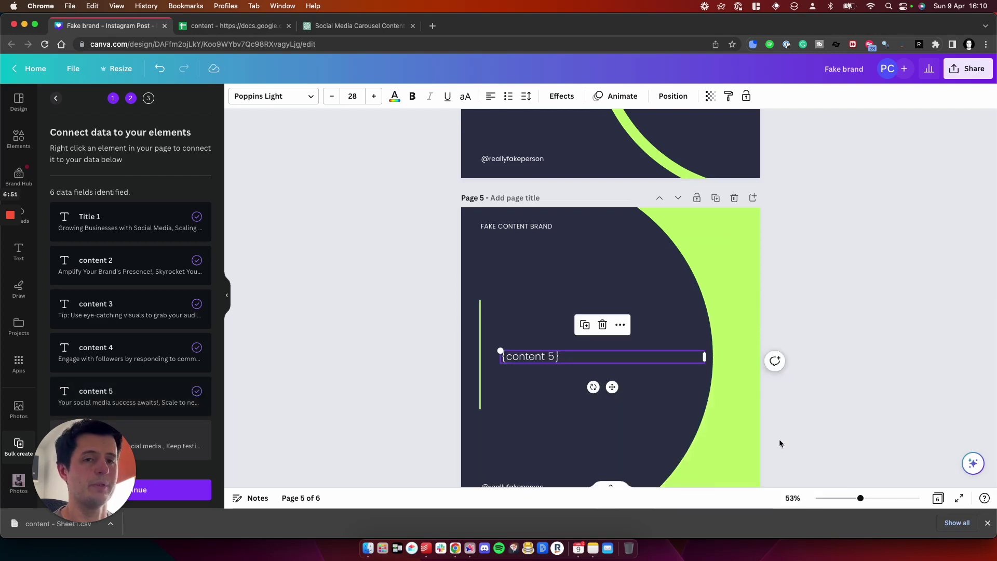
scroll(498, 293, "down", 1)
Apply all three CSV rows and generate the 18-page bulk carousel design.
scroll(499, 295, "down", 5)
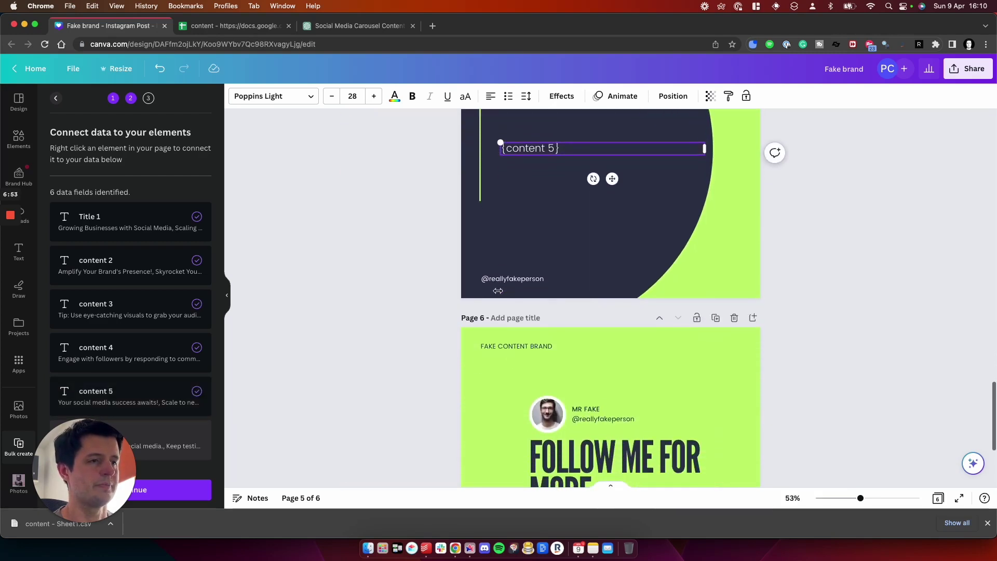
left_click_drag(114, 483, 92, 473)
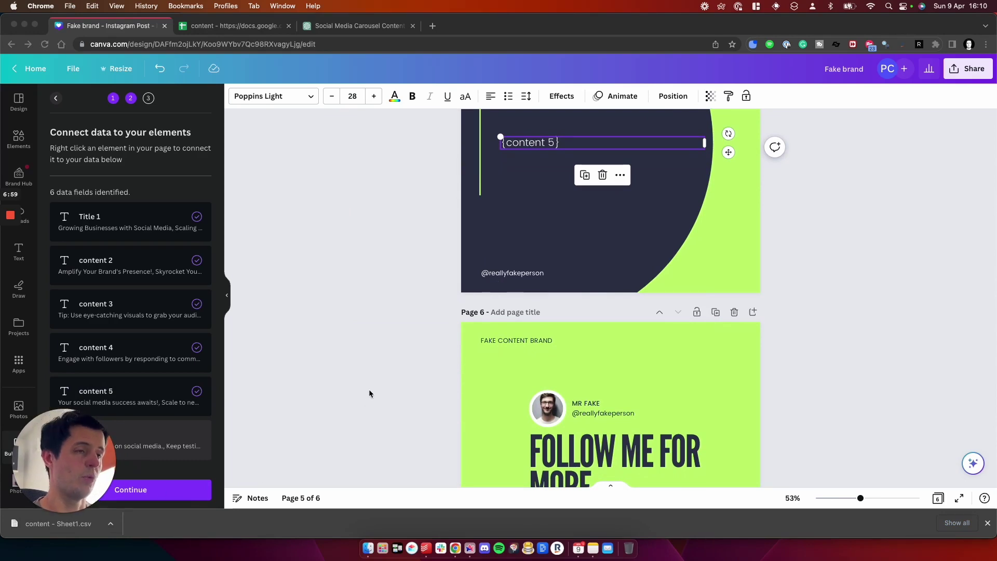
left_click(156, 495)
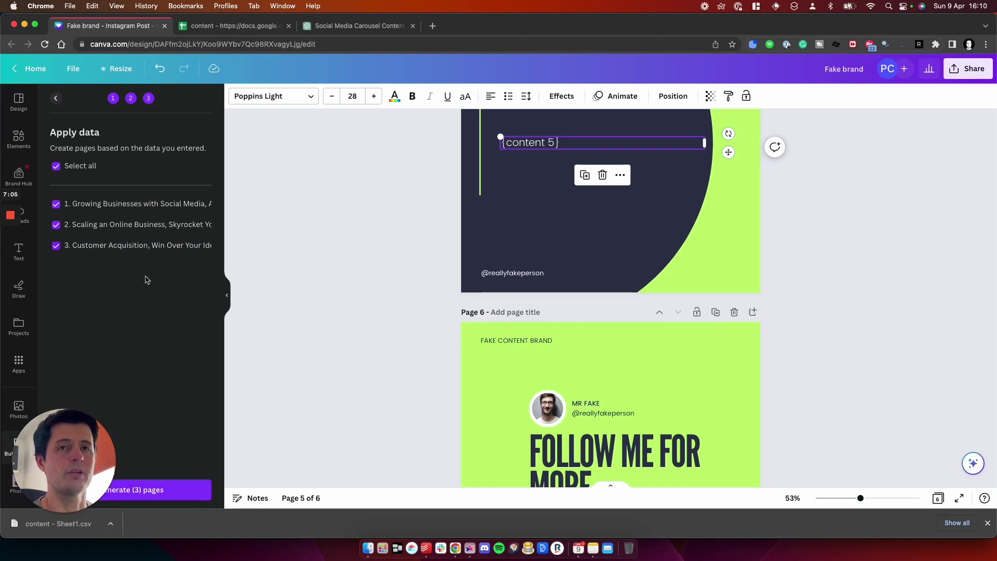
left_click(155, 490)
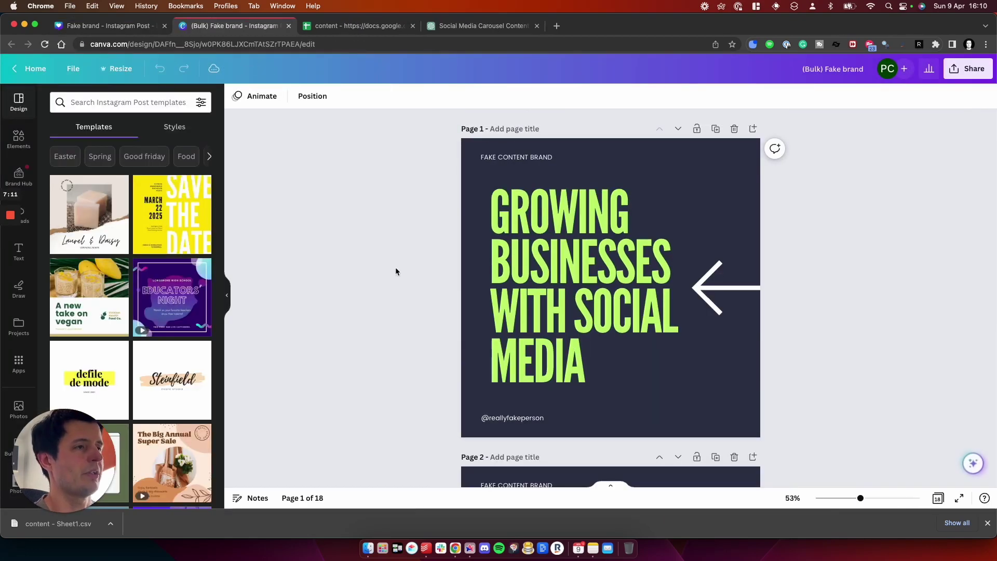
Widen column A in the content spreadsheet so the full titles are visible.
scroll(396, 270, "down", 5)
scroll(396, 271, "up", 5)
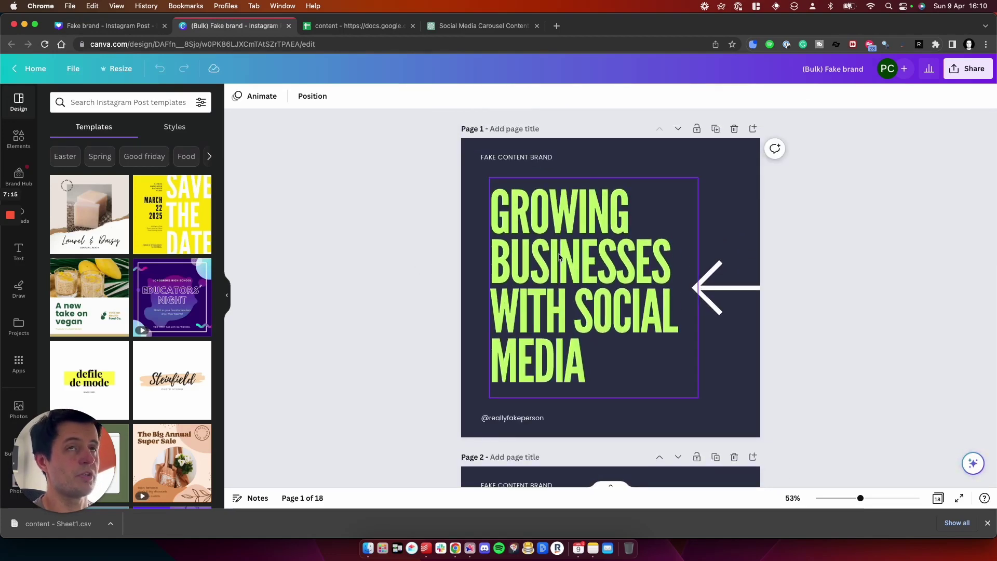
left_click(338, 26)
left_click(84, 156)
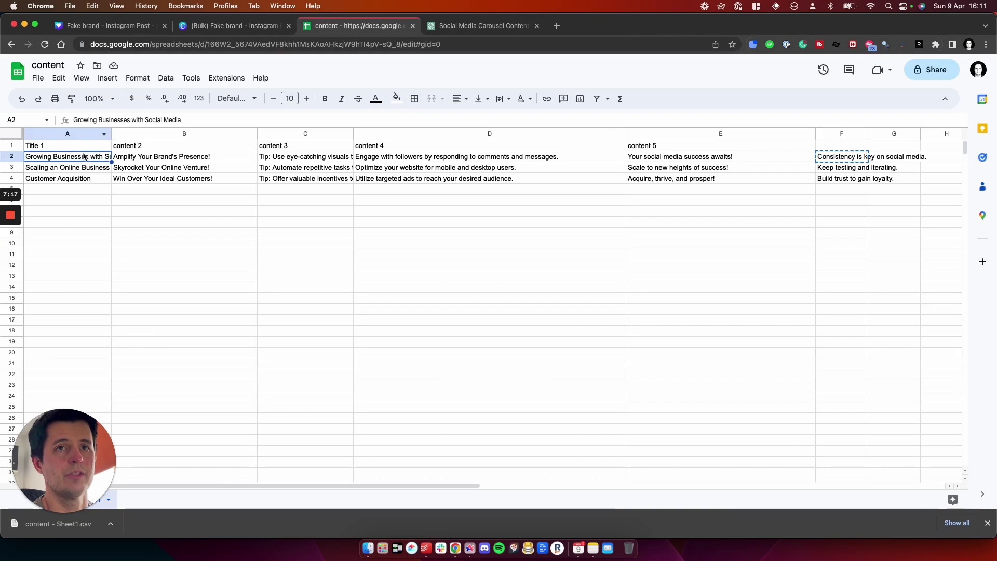
left_click_drag(111, 134, 152, 133)
left_click(228, 25)
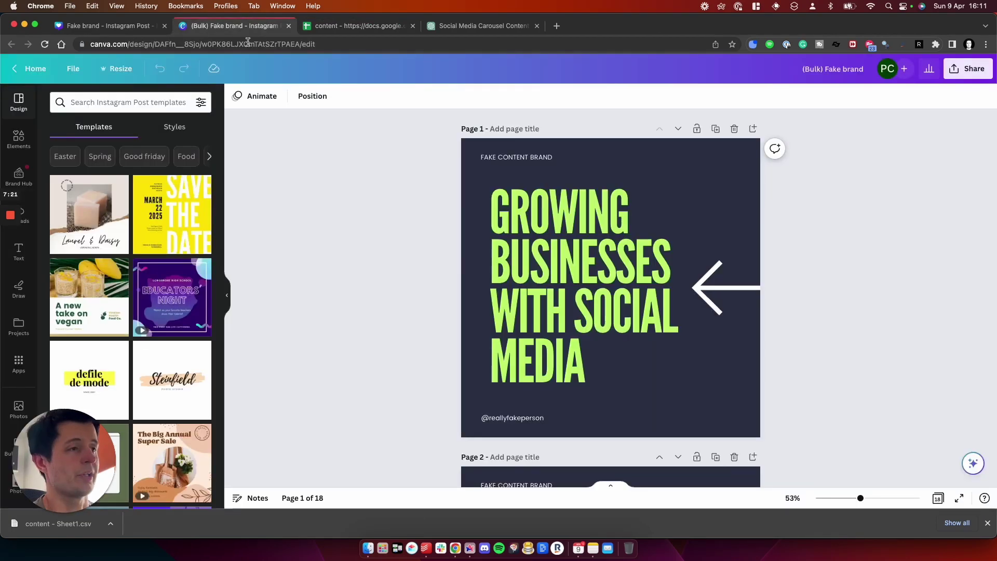
Compare the page 3 tip text in the design against spreadsheet cell C2.
scroll(442, 263, "down", 6)
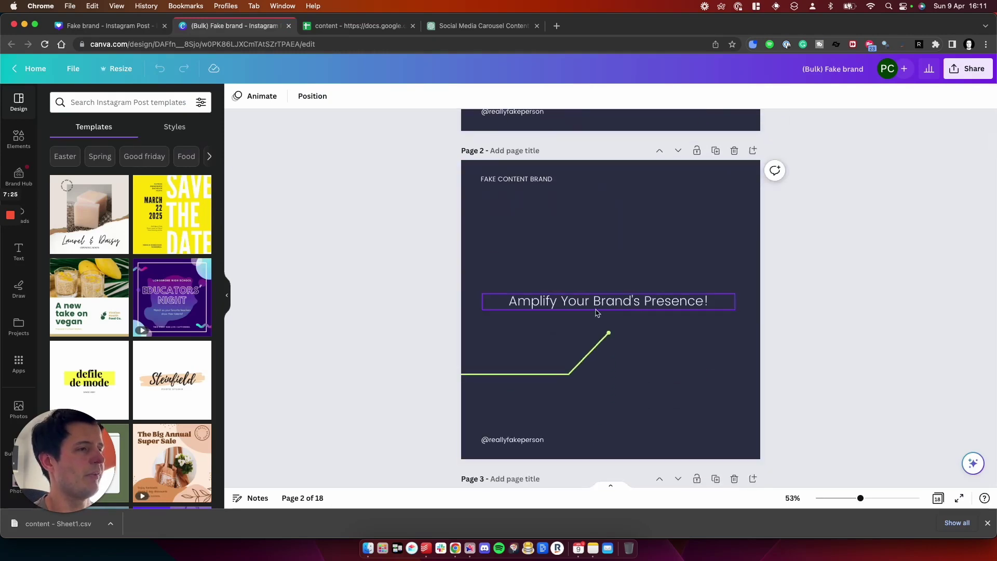
left_click(343, 25)
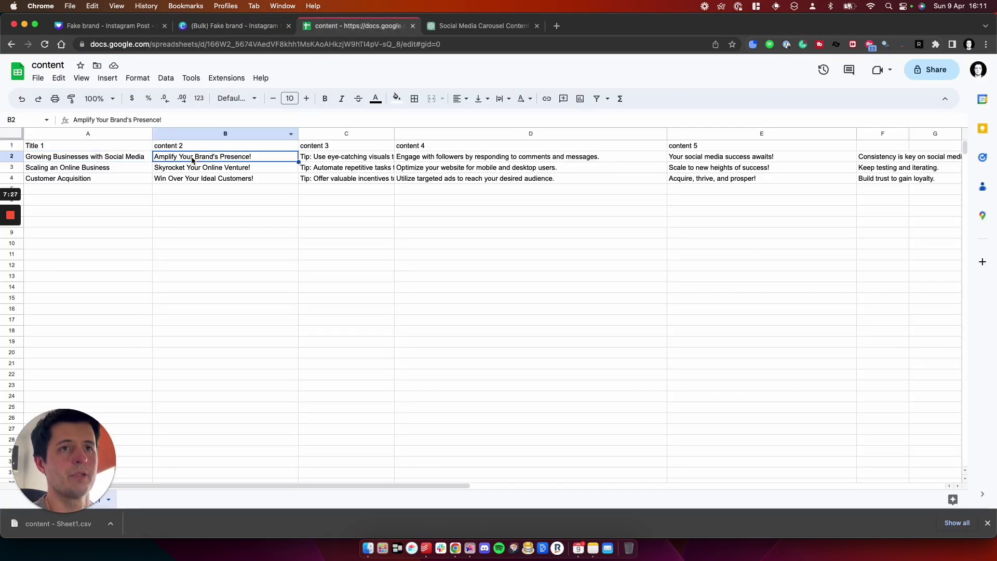
left_click(204, 29)
scroll(344, 222, "down", 5)
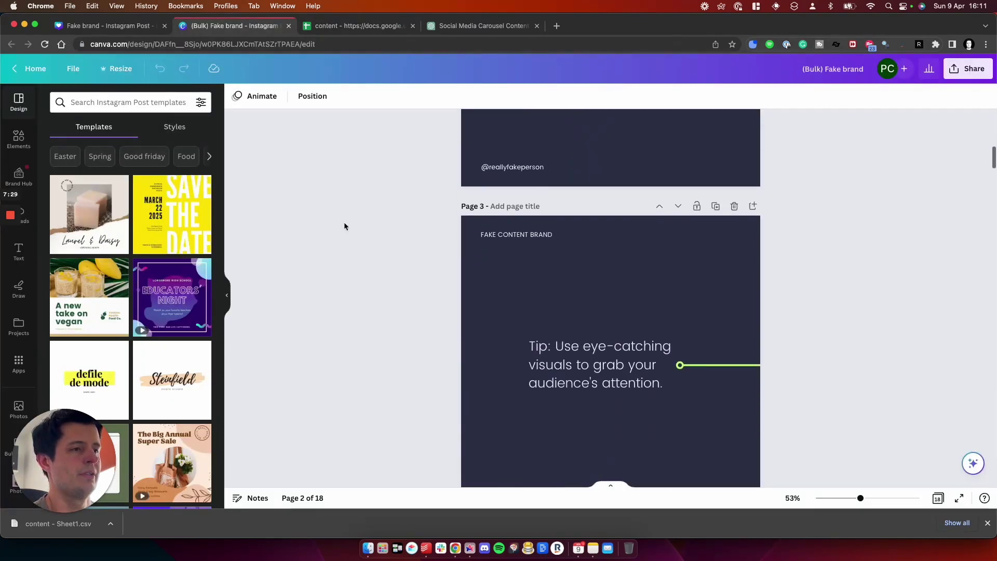
left_click(586, 348)
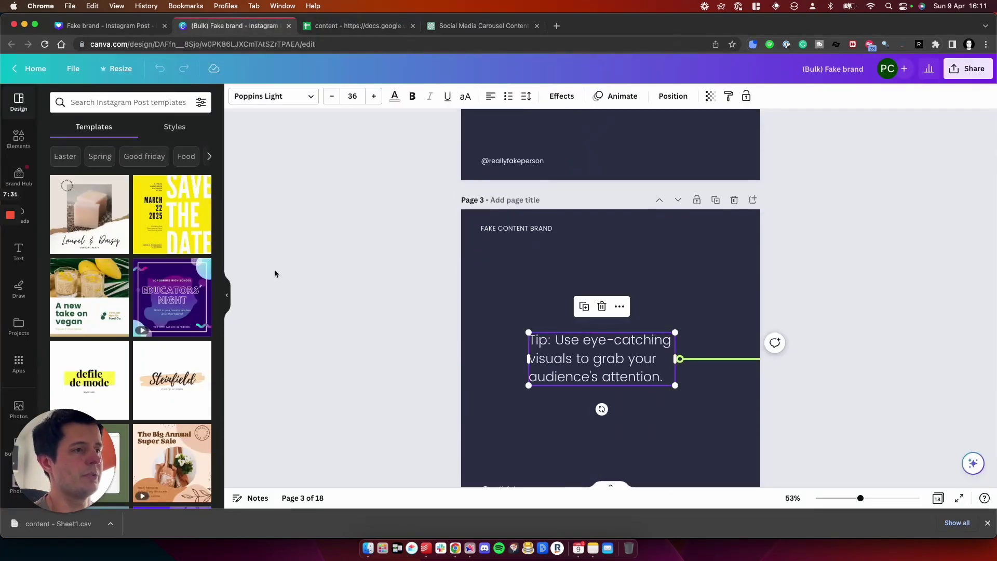
scroll(274, 272, "down", 3)
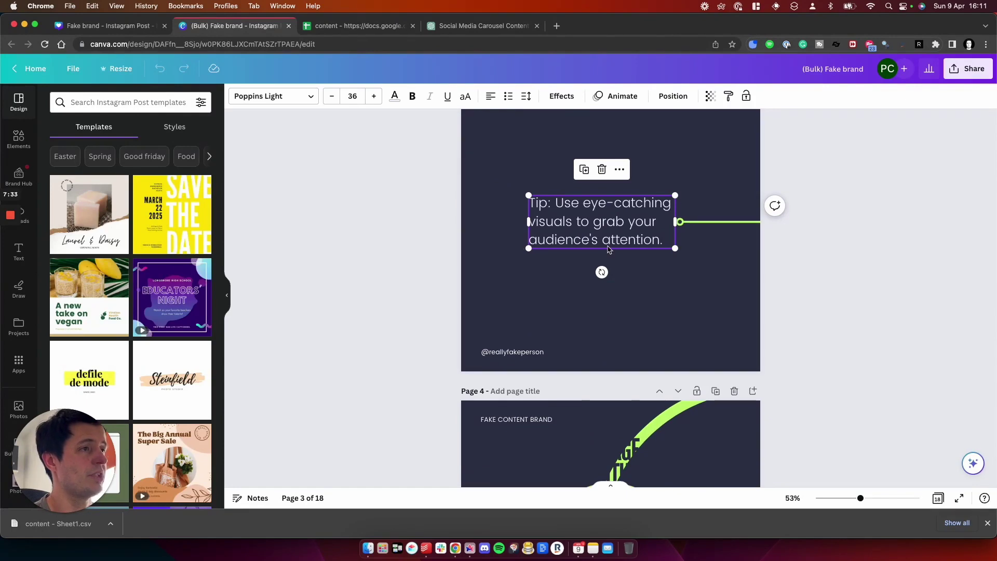
left_click(350, 30)
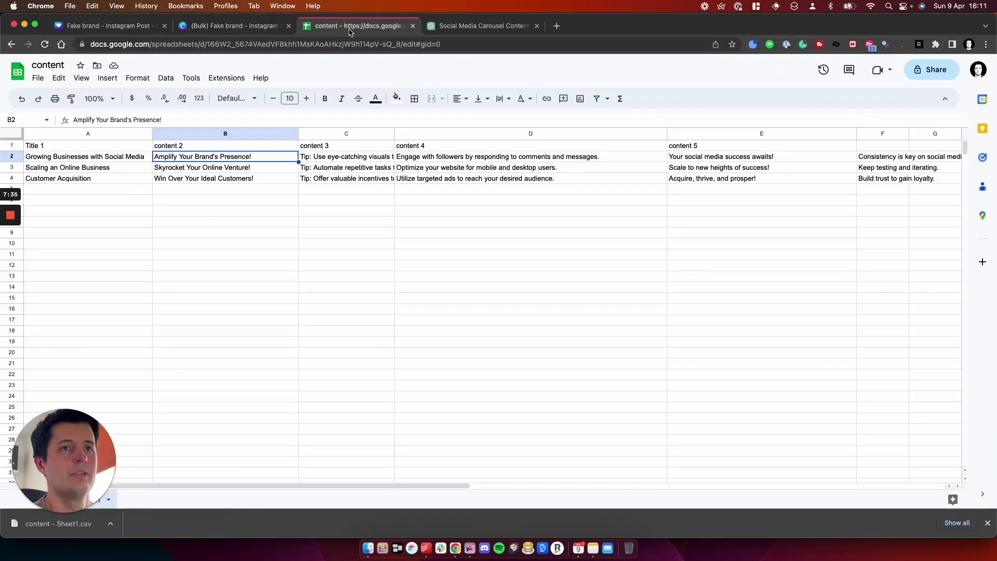
left_click(325, 161)
left_click(224, 30)
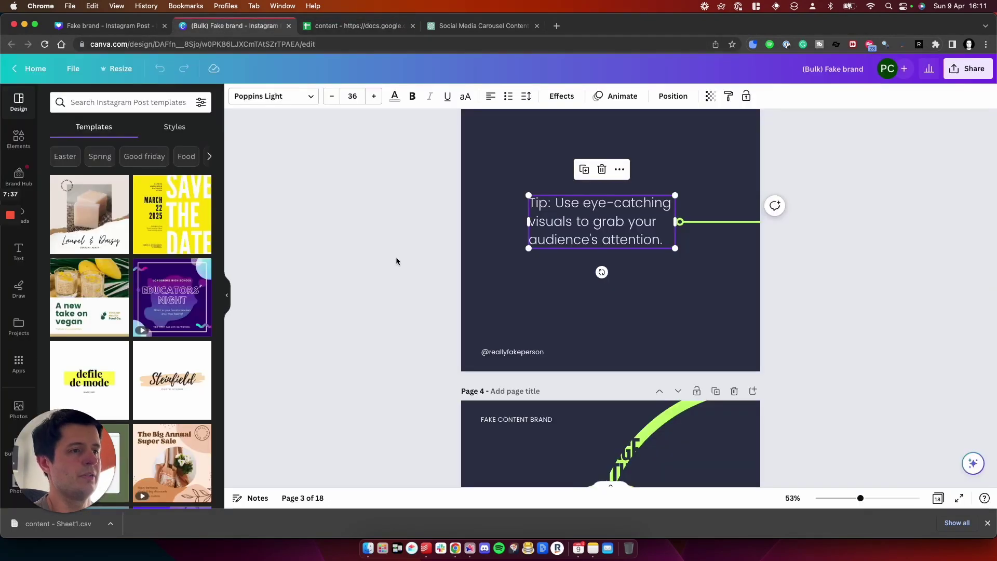
scroll(396, 256, "down", 5)
scroll(396, 256, "down", 1)
Shrink the overflowing page 4 headline's font size to about 64.5 so it fits.
left_click(620, 298)
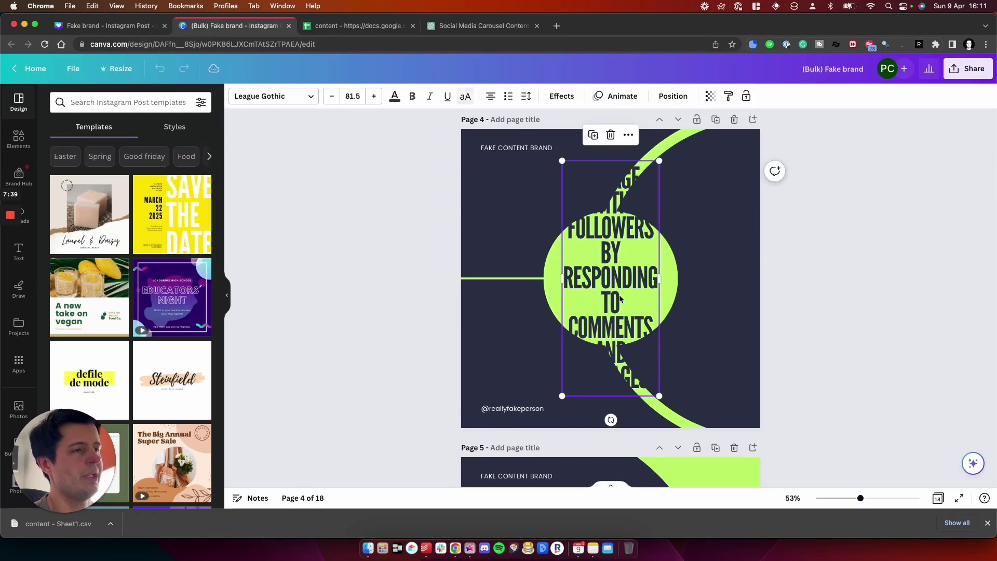
left_click(332, 96)
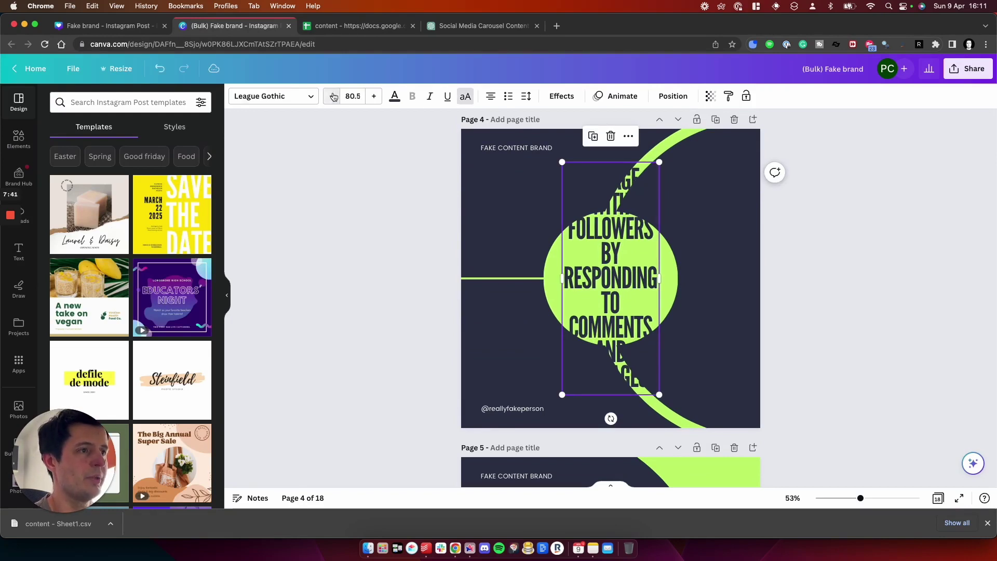
left_click(331, 96)
left_click(331, 96)
left_click(332, 96)
left_click(332, 96)
left_click(332, 96)
double_click(333, 96)
left_click(333, 97)
double_click(333, 96)
left_click(333, 96)
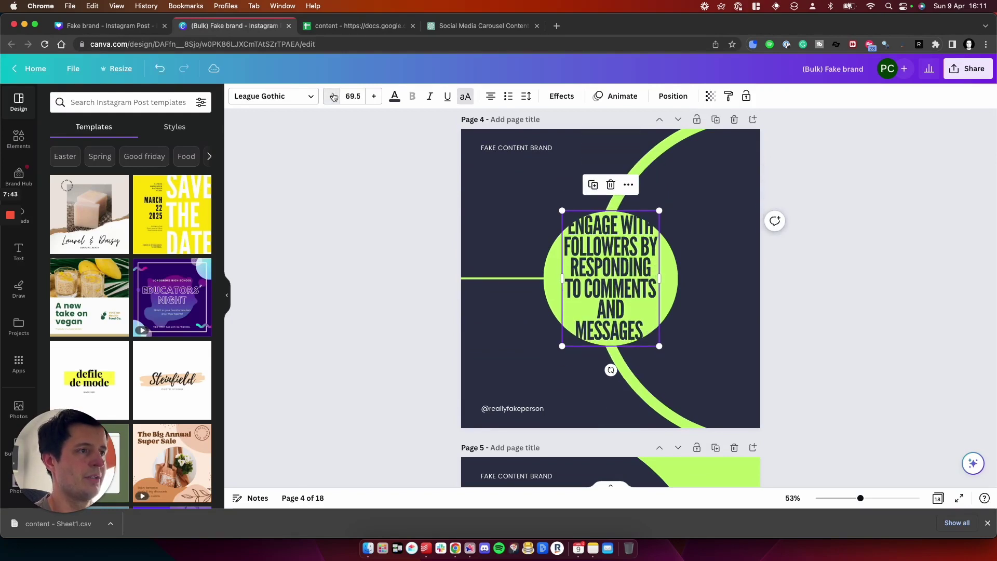
double_click(333, 97)
double_click(333, 96)
left_click(333, 97)
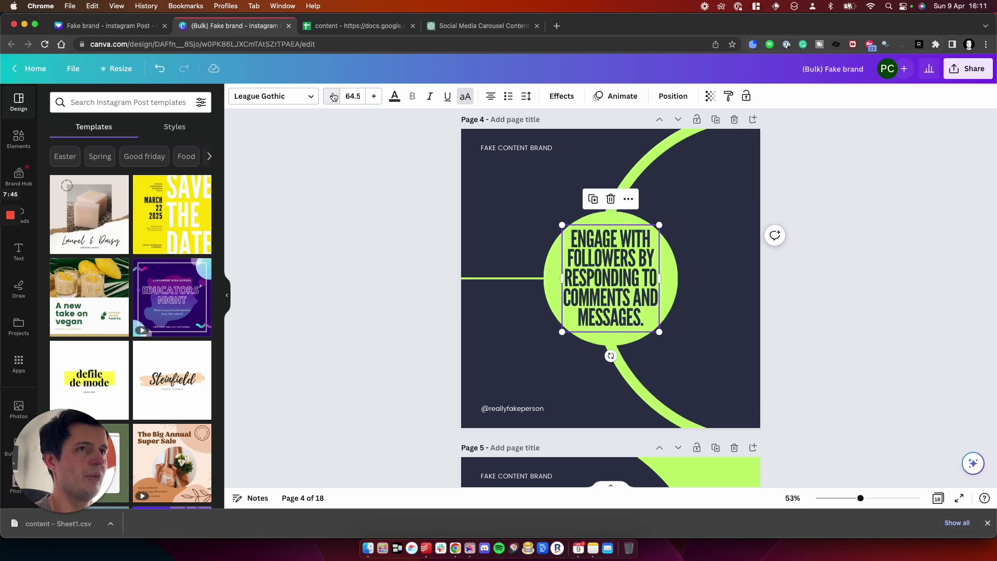
left_click(333, 97)
left_click(371, 253)
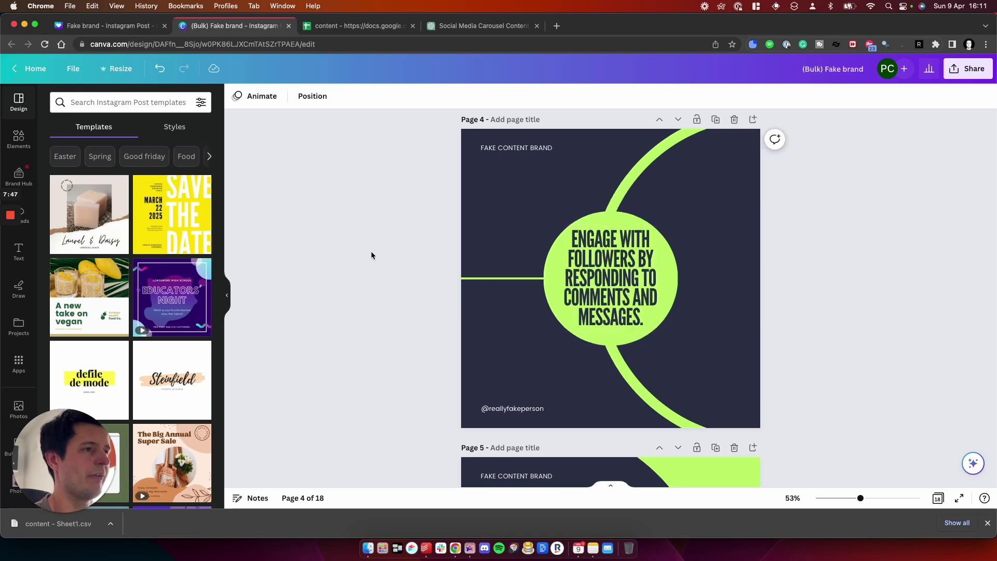
Reduce the page 10 'OPTIMIZE YOUR WEBSITE' heading from 81.5 to 63.5 to fit the green circle.
scroll(410, 288, "down", 5)
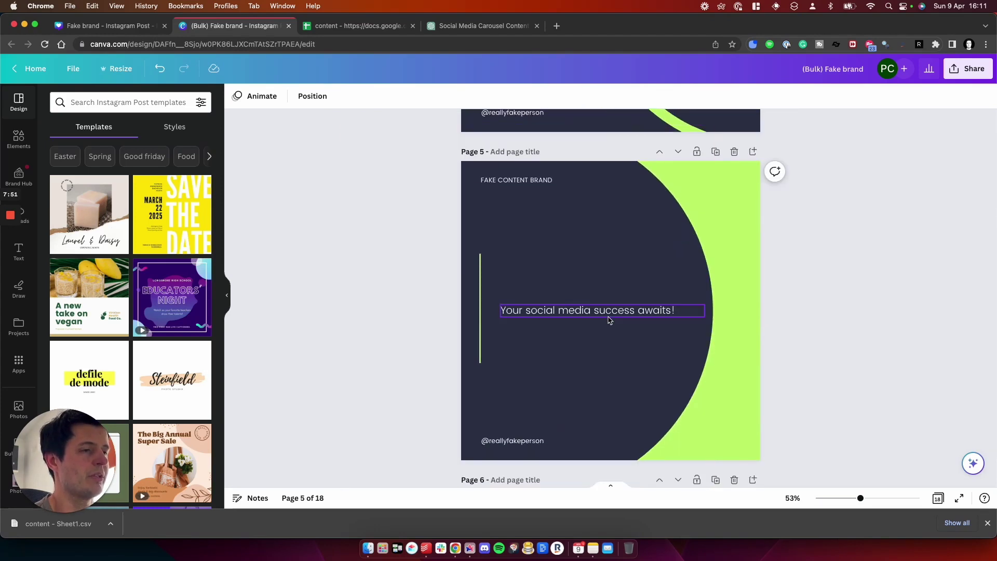
scroll(611, 320, "down", 5)
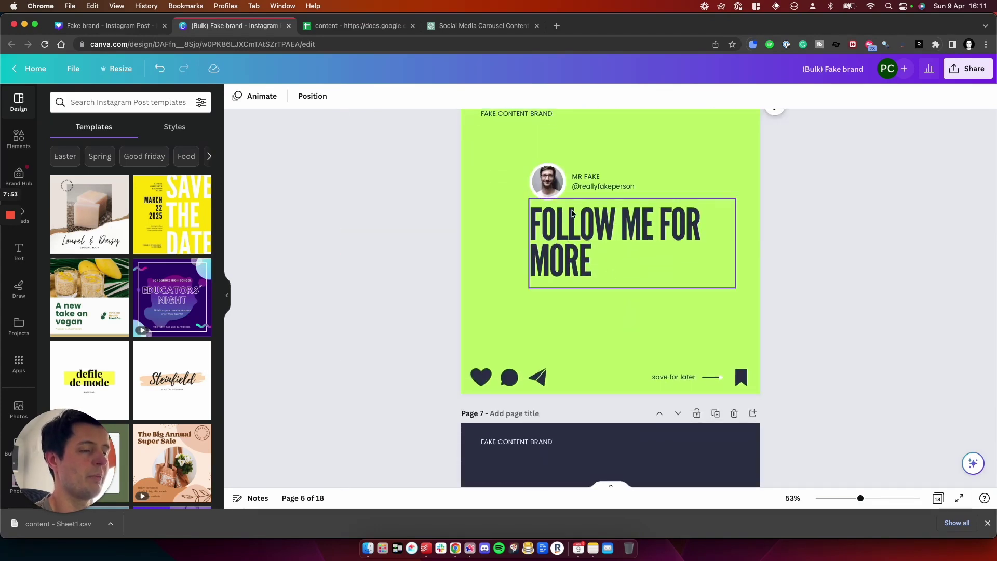
scroll(573, 213, "down", 6)
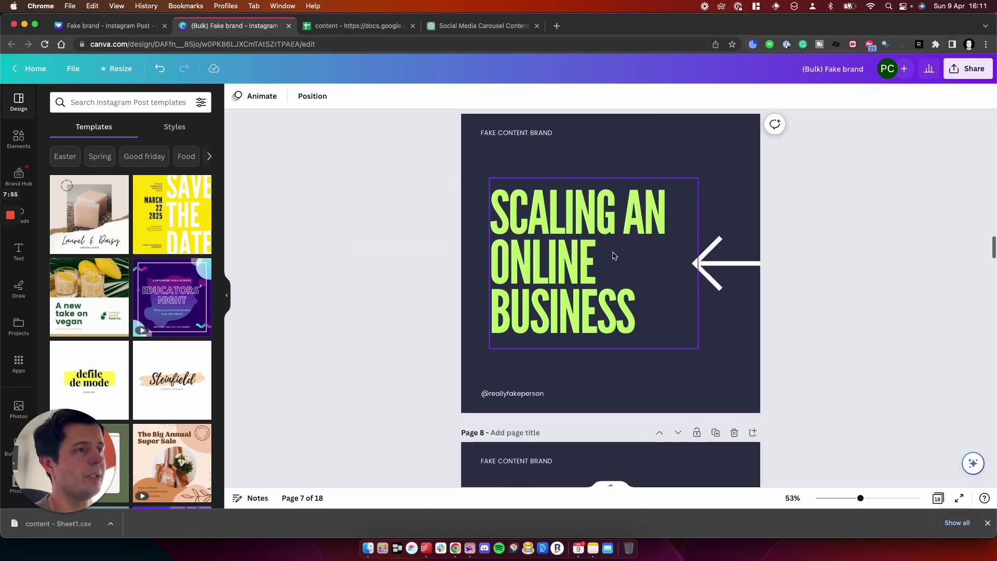
scroll(493, 256, "down", 5)
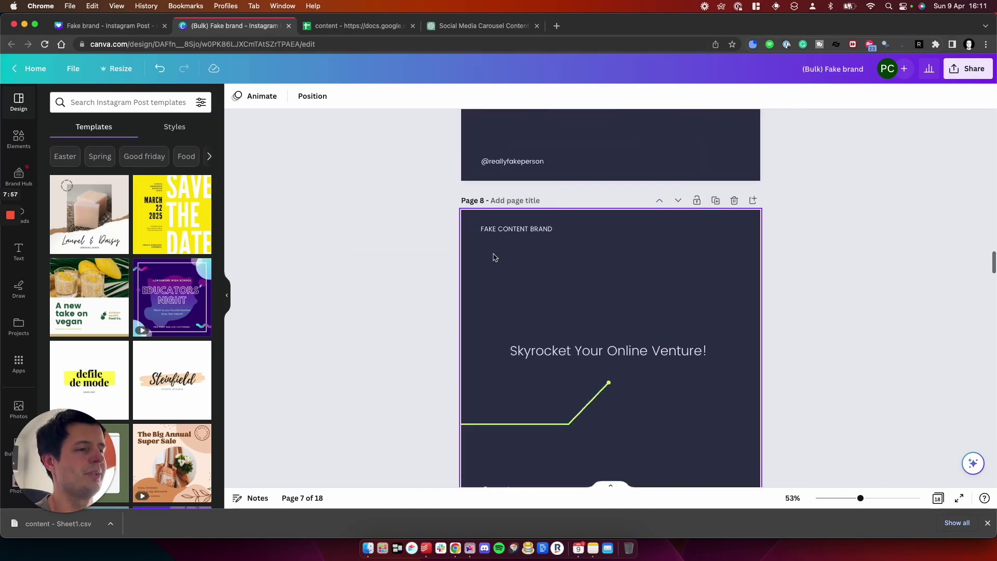
scroll(628, 329, "down", 5)
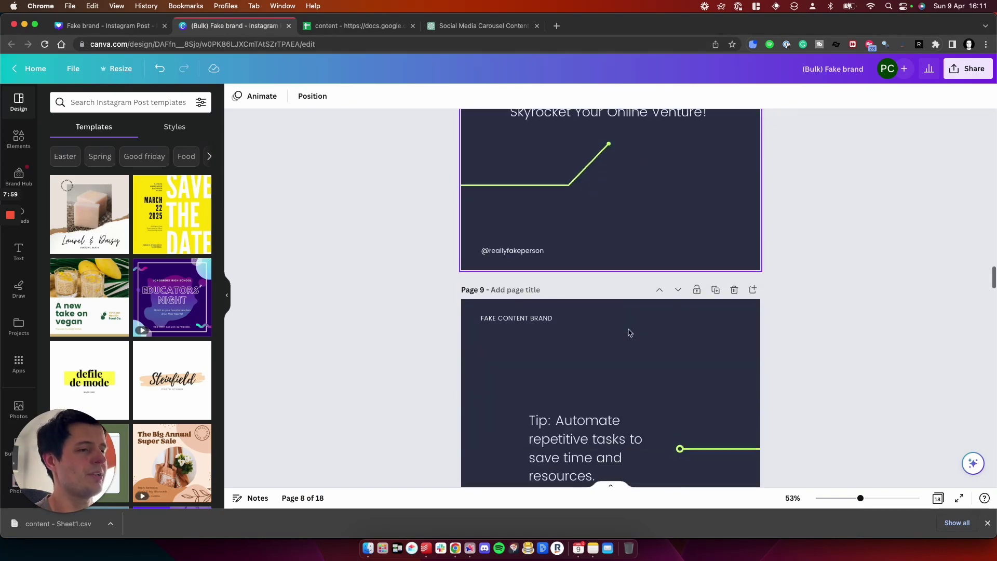
scroll(630, 332, "down", 3)
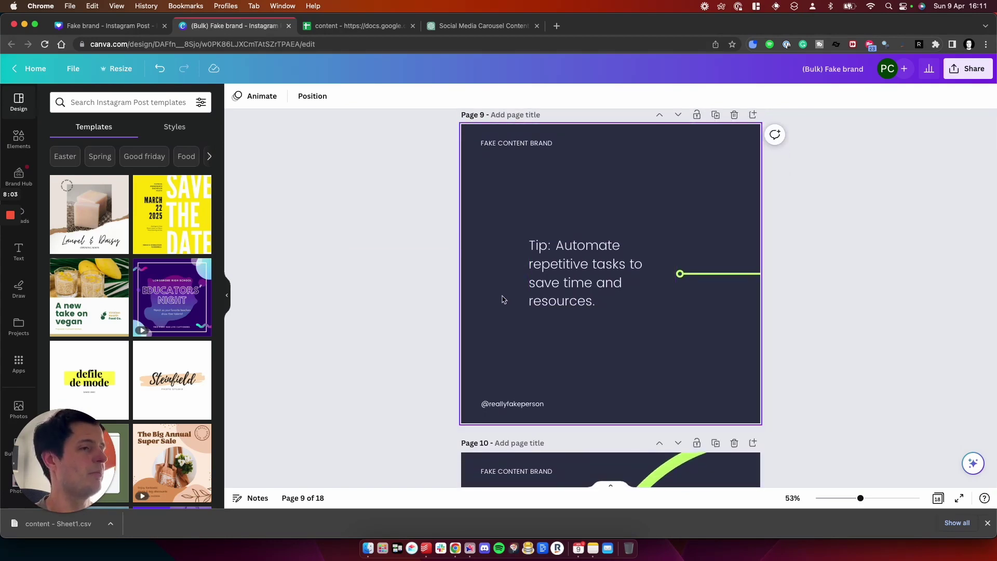
scroll(502, 299, "down", 5)
left_click(629, 368)
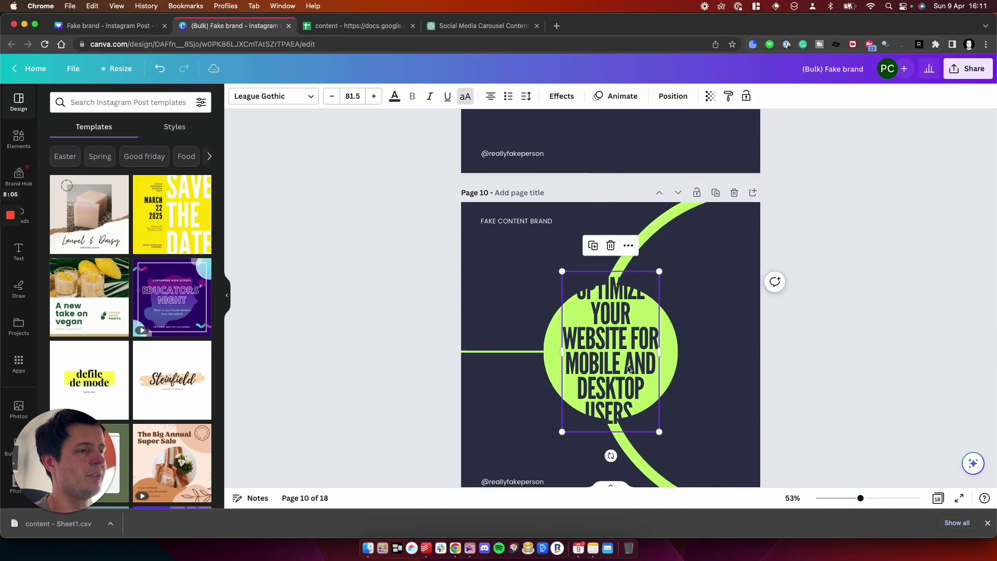
left_click(330, 96)
left_click(331, 96)
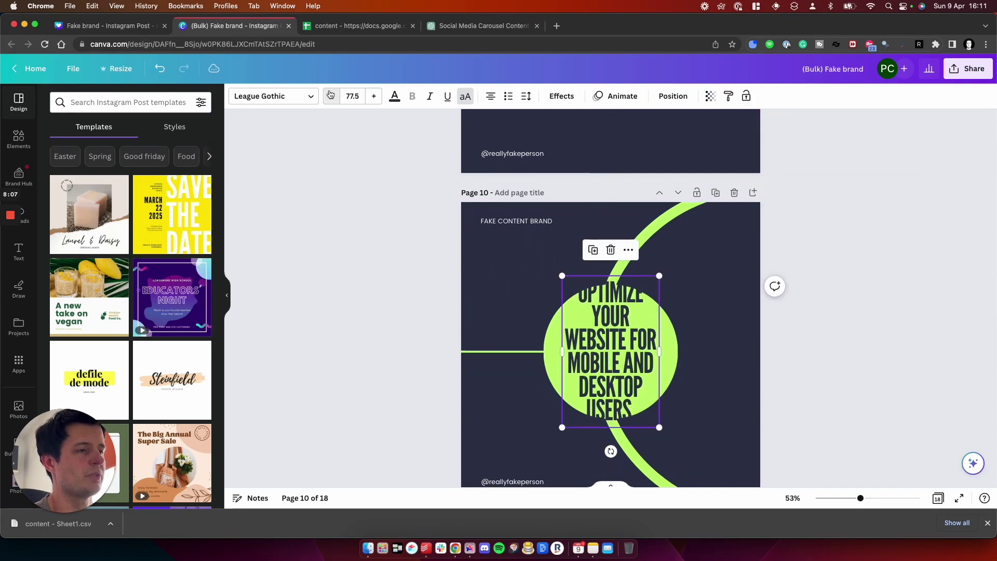
left_click(331, 96)
left_click(330, 96)
left_click(331, 97)
left_click(331, 96)
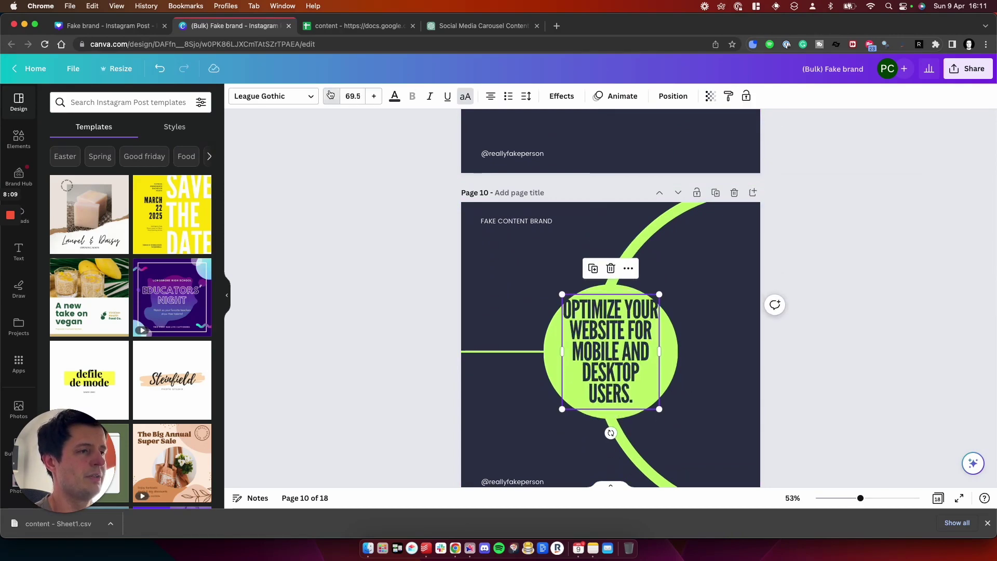
left_click(331, 96)
left_click(331, 96)
left_click(331, 96)
left_click(330, 96)
left_click(331, 96)
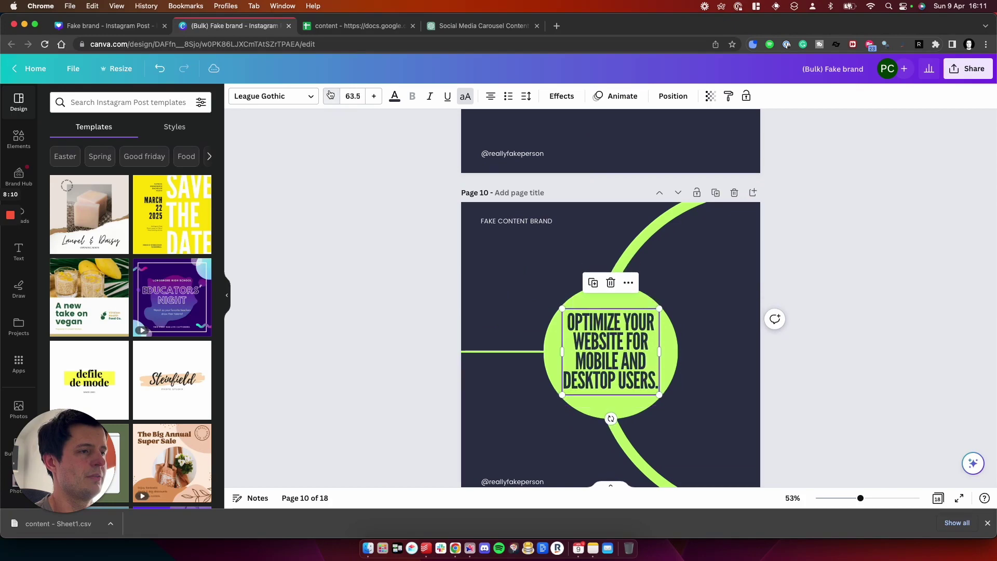
left_click(404, 310)
scroll(404, 310, "down", 3)
scroll(404, 310, "down", 3)
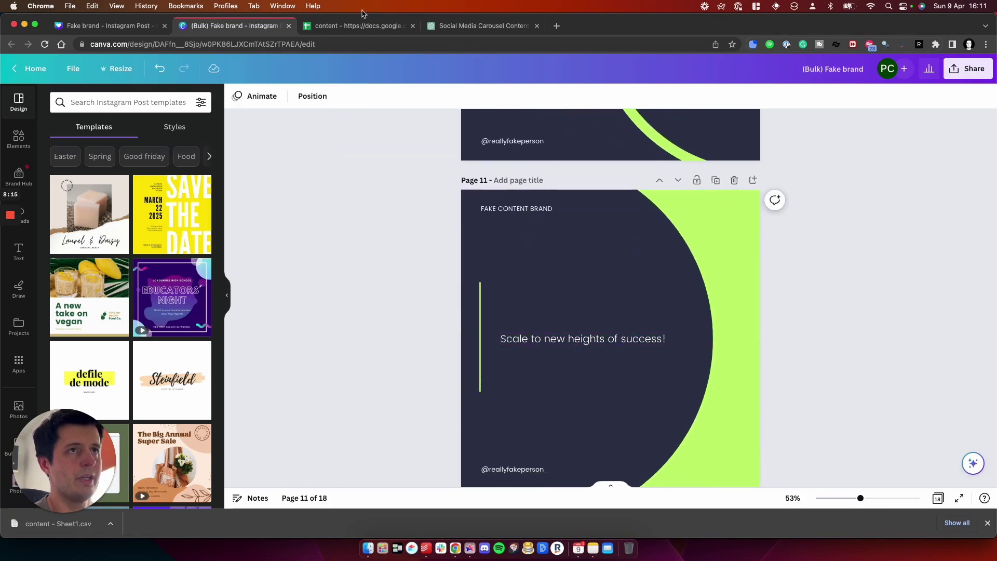
left_click(338, 25)
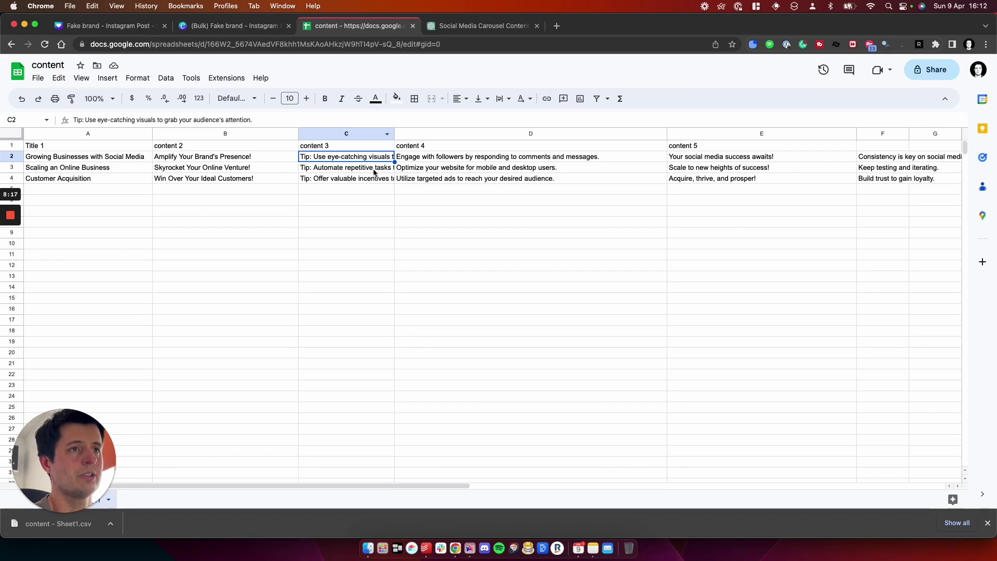
left_click(434, 169)
left_click(217, 24)
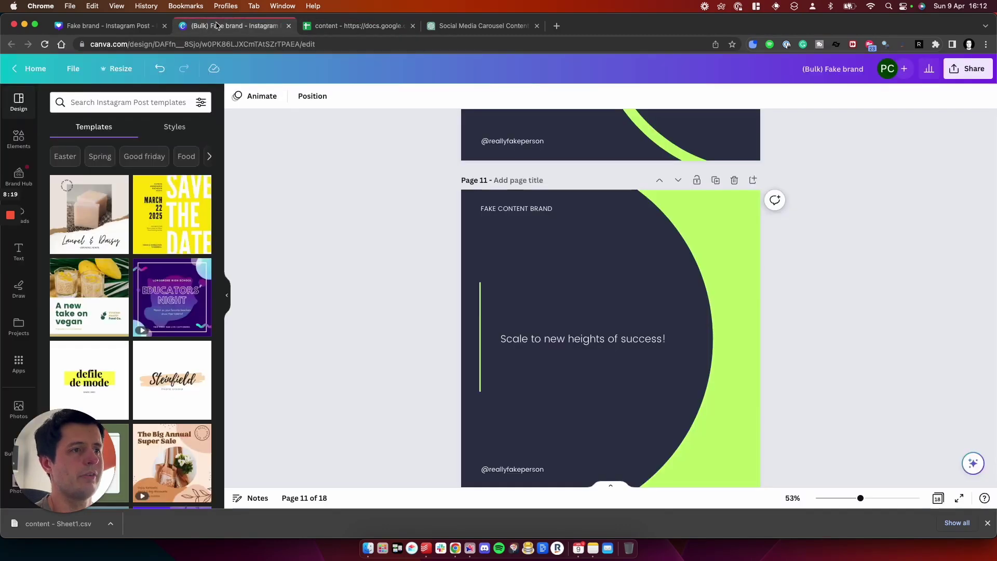
left_click(357, 26)
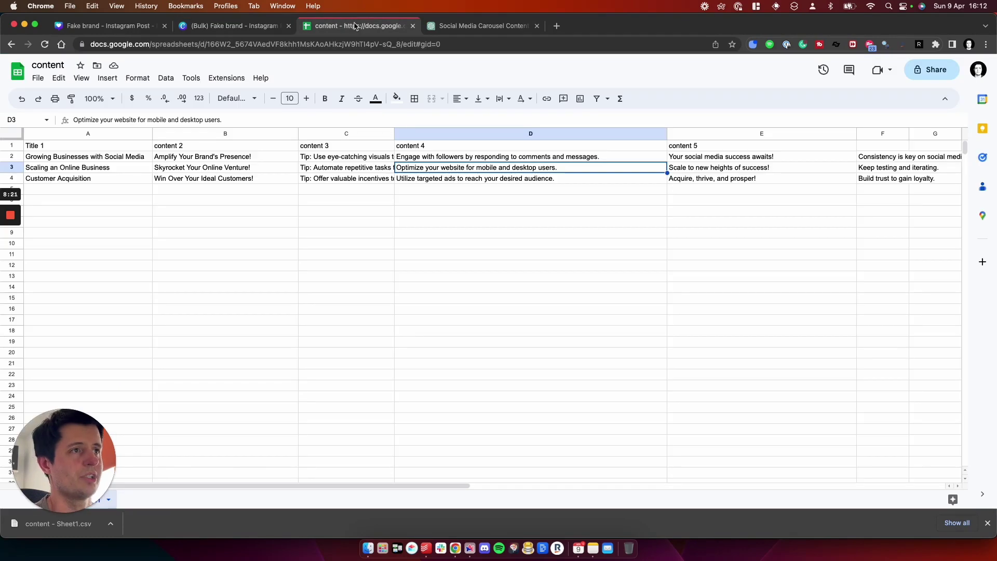
left_click(725, 170)
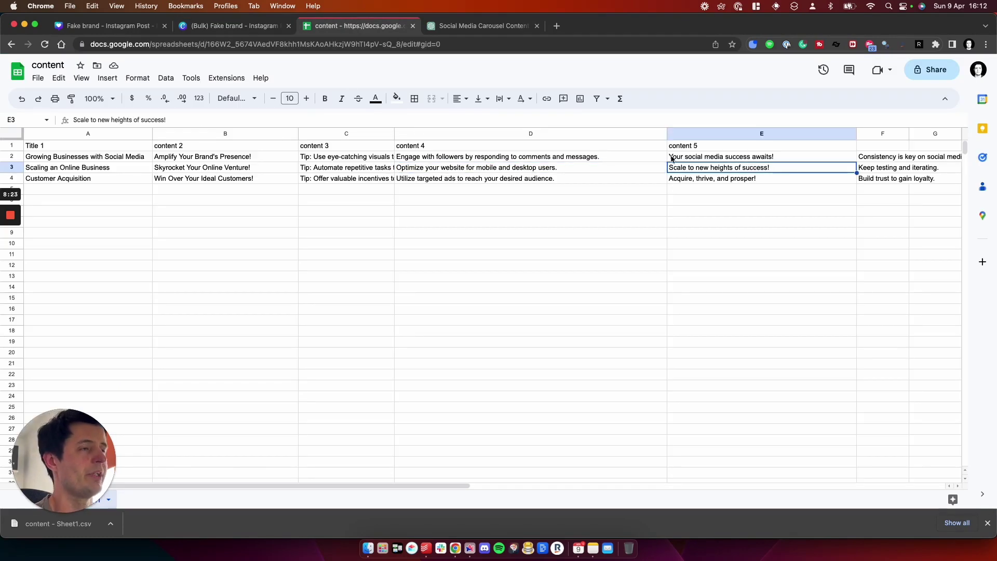
left_click(244, 26)
Shrink the page 16 'UTILIZE TARGETED ADS' heading to 70.5 so it fits the circle.
scroll(408, 268, "down", 1)
scroll(408, 268, "down", 5)
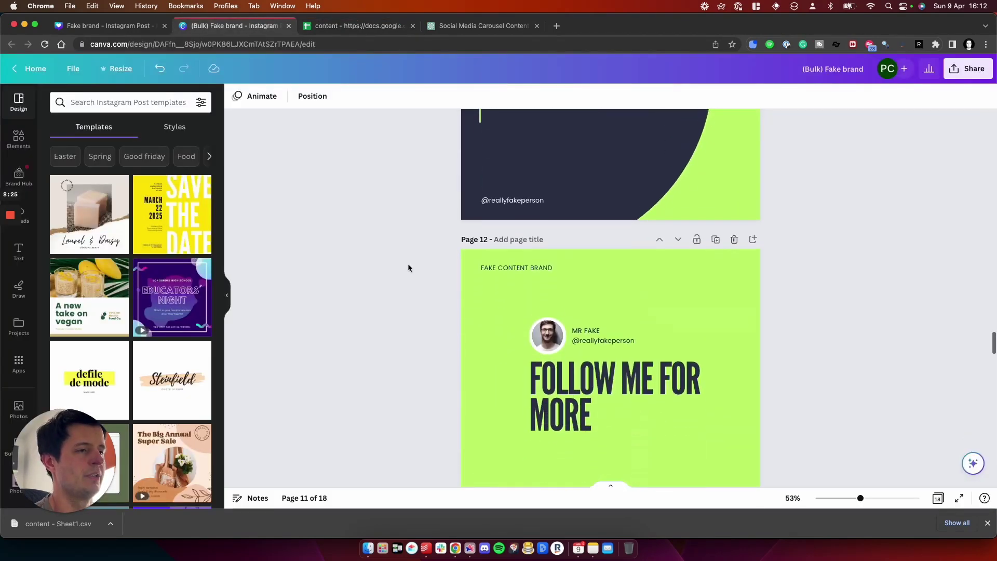
scroll(661, 336, "down", 6)
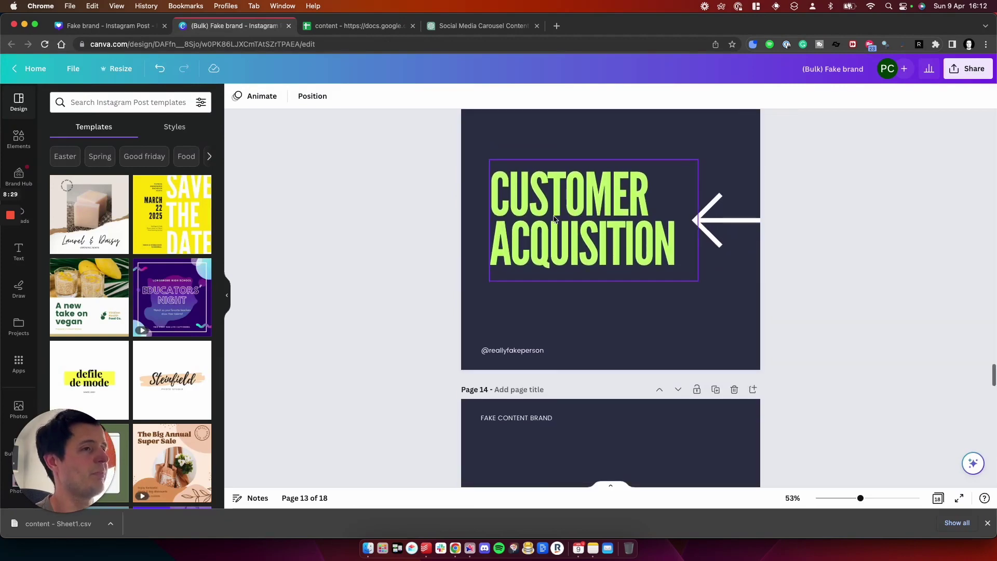
scroll(554, 220, "down", 5)
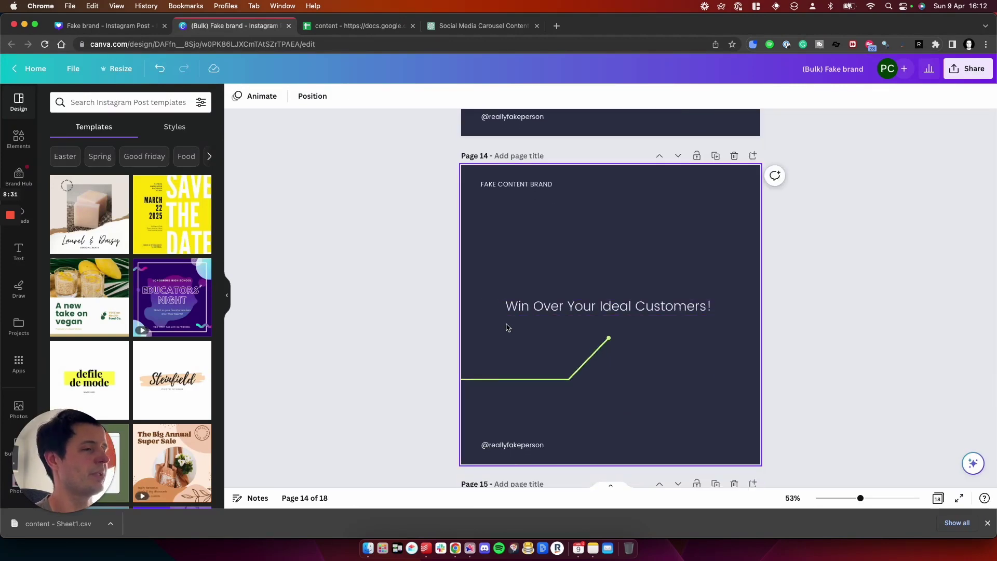
scroll(507, 328, "down", 5)
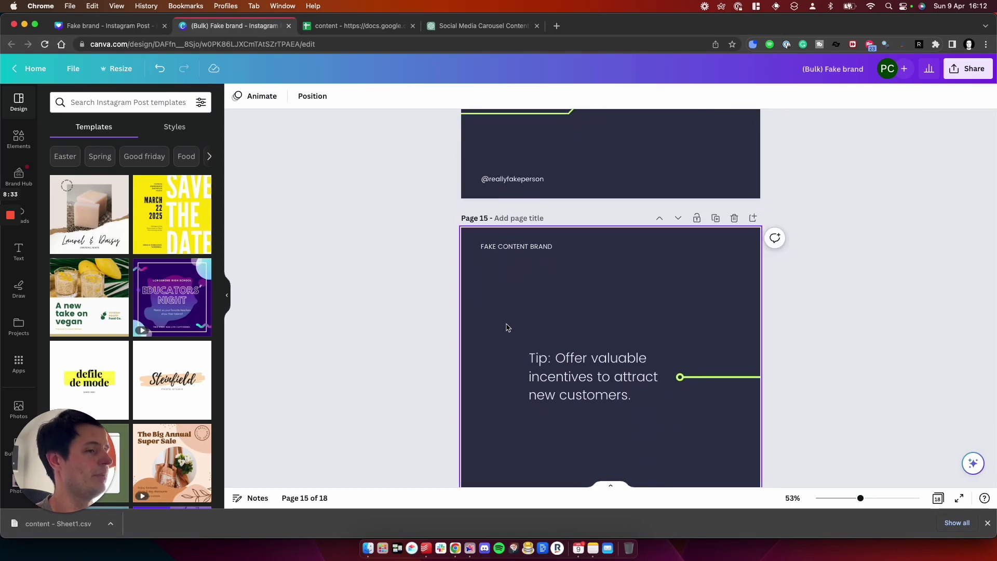
scroll(508, 327, "down", 5)
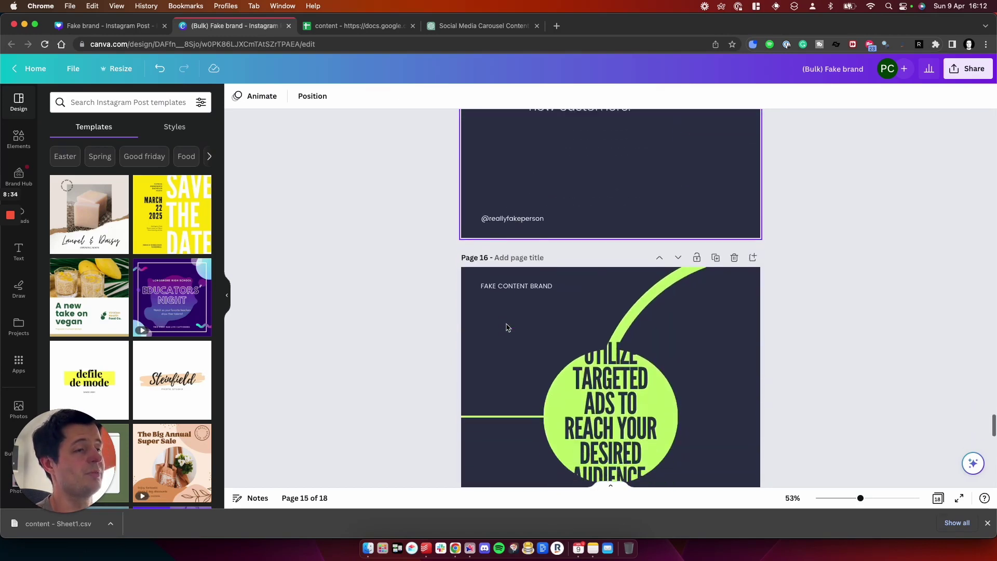
left_click(603, 397)
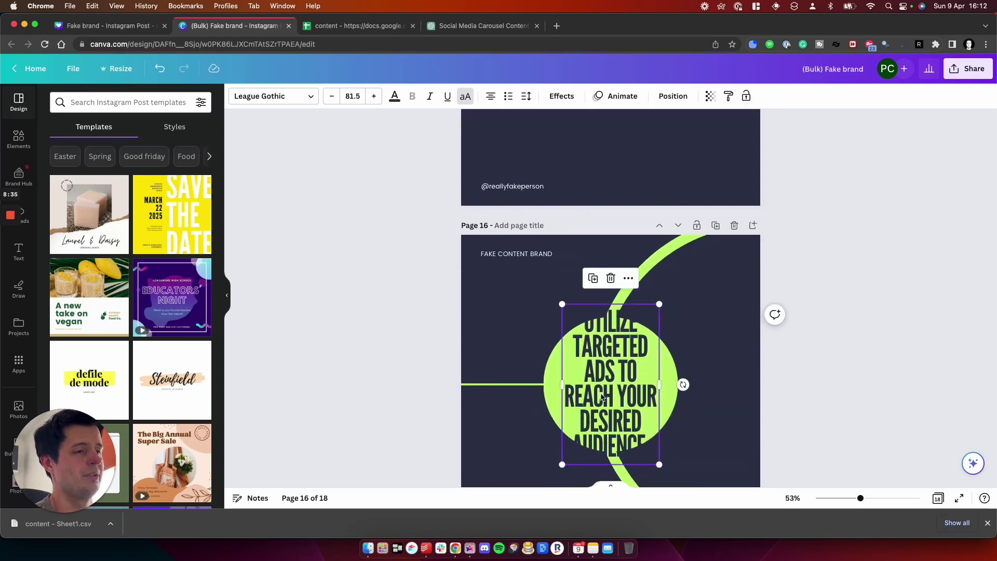
left_click(330, 96)
left_click(330, 96)
left_click(331, 96)
left_click(330, 96)
left_click(330, 96)
left_click(330, 96)
left_click(330, 96)
left_click(330, 96)
left_click(330, 96)
left_click(331, 96)
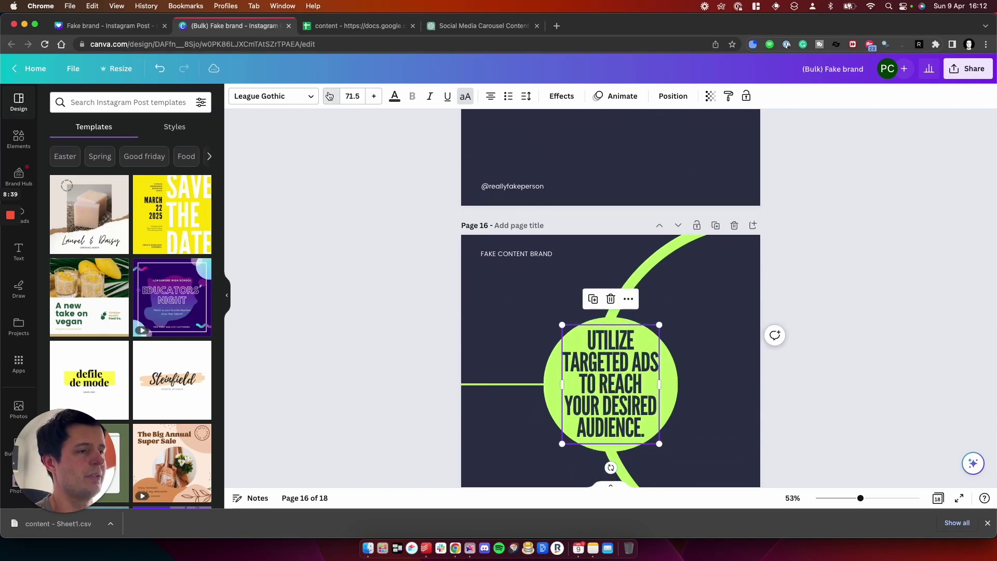
left_click(331, 96)
Scroll down to the final page 18 'FOLLOW ME FOR MORE' slide.
scroll(431, 218, "down", 8)
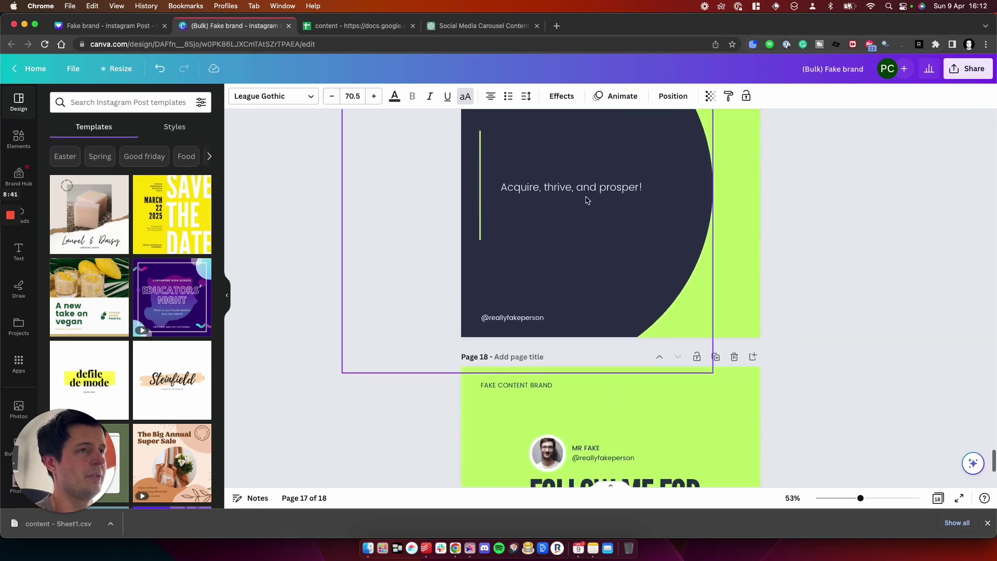
scroll(585, 197, "up", 1)
scroll(585, 200, "down", 4)
scroll(584, 307, "down", 2)
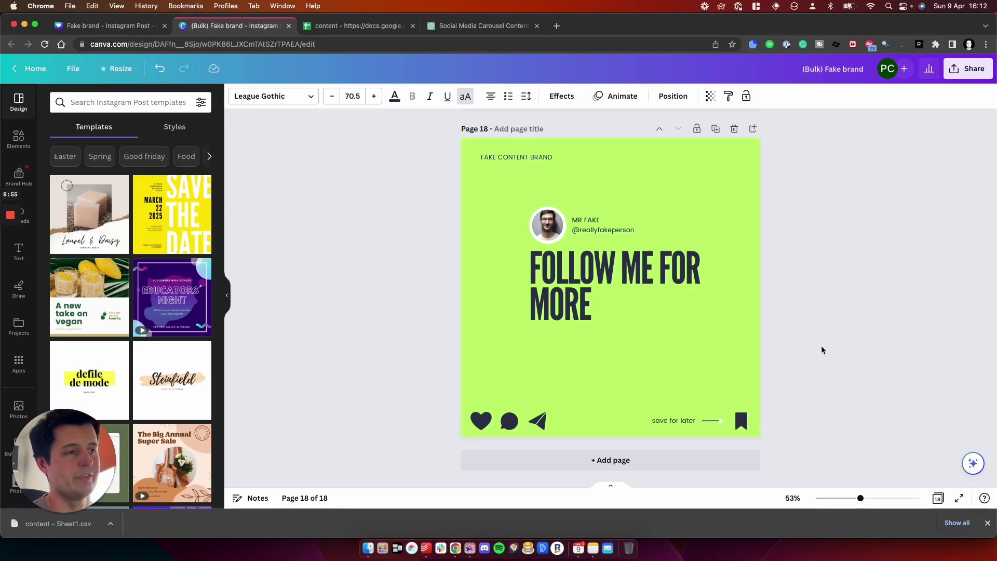
Look through the Elements panel, then return to the Design panel without changing the carousel.
scroll(821, 349, "up", 10)
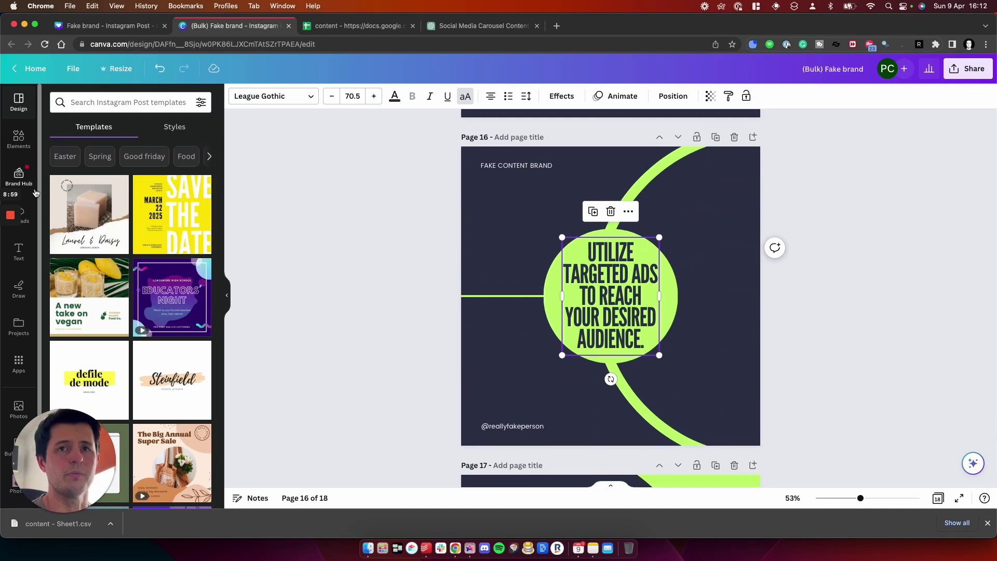
left_click(19, 138)
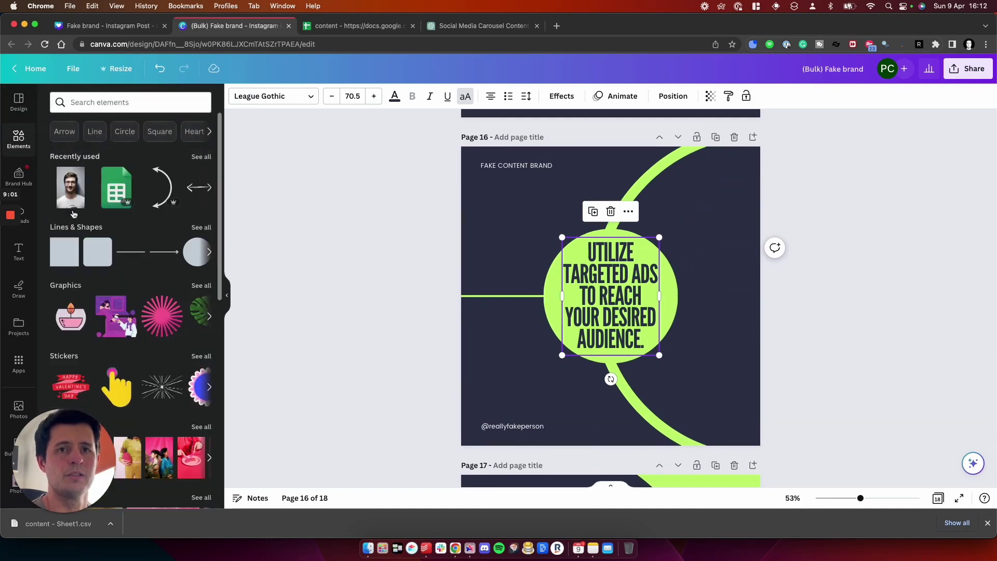
left_click(19, 102)
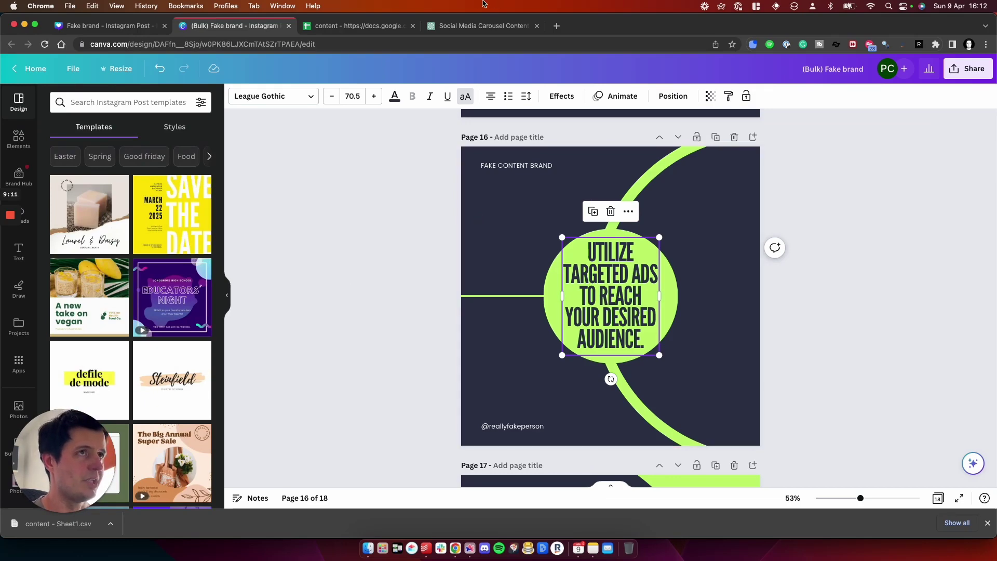
Copy the earlier carousel copywriting prompt into a new ChatGPT chat and submit it.
left_click(462, 32)
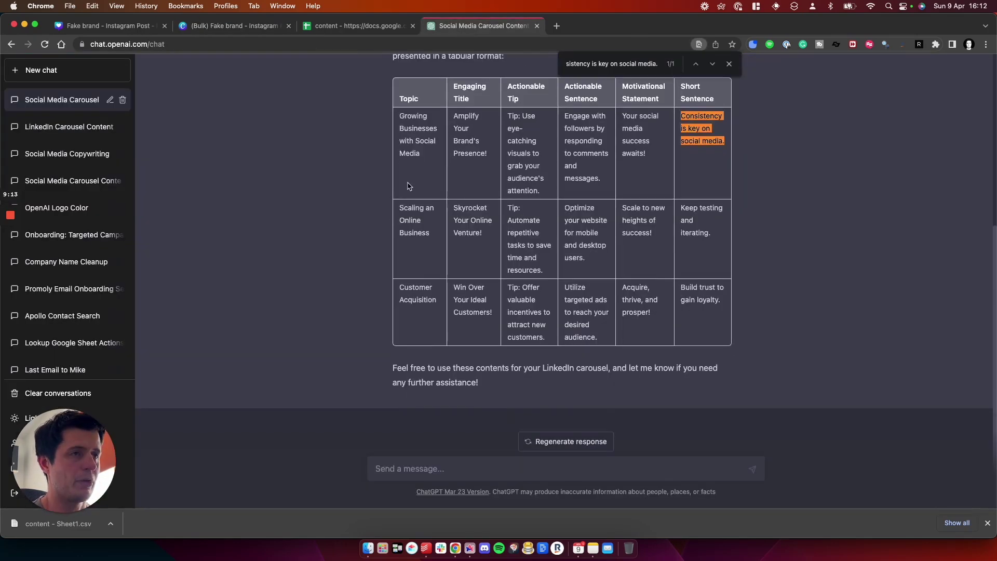
scroll(409, 185, "up", 5)
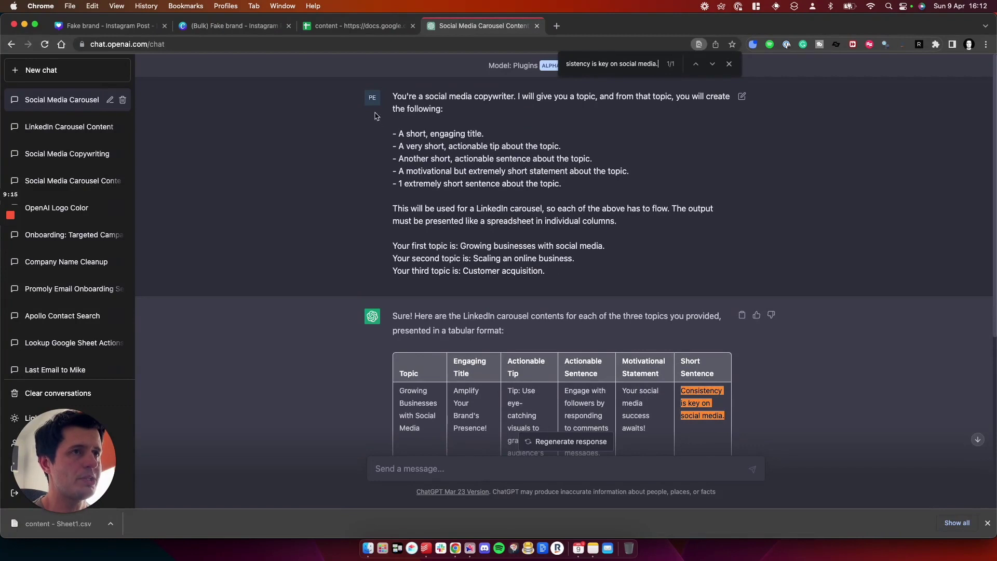
left_click_drag(393, 97, 587, 279)
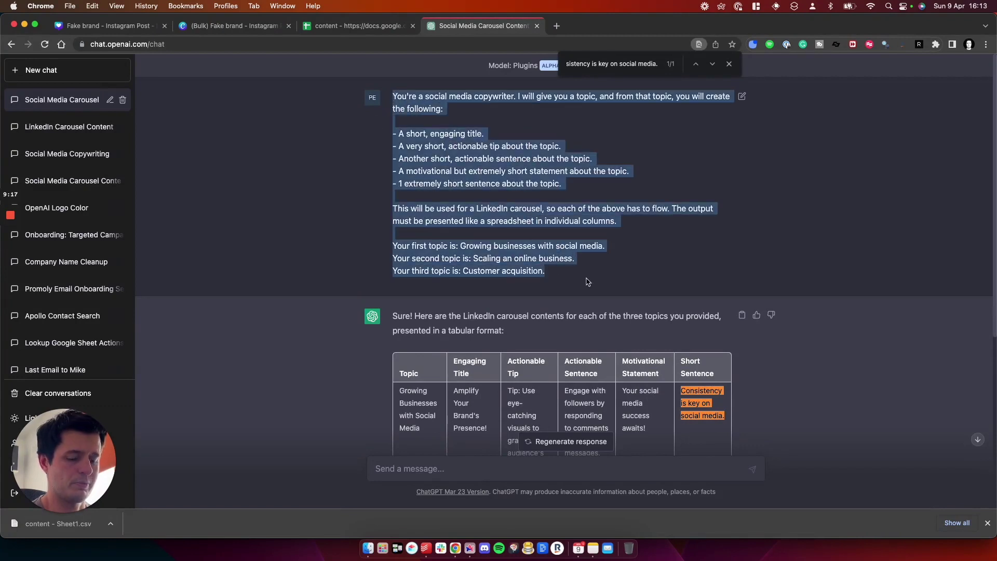
left_click(55, 75)
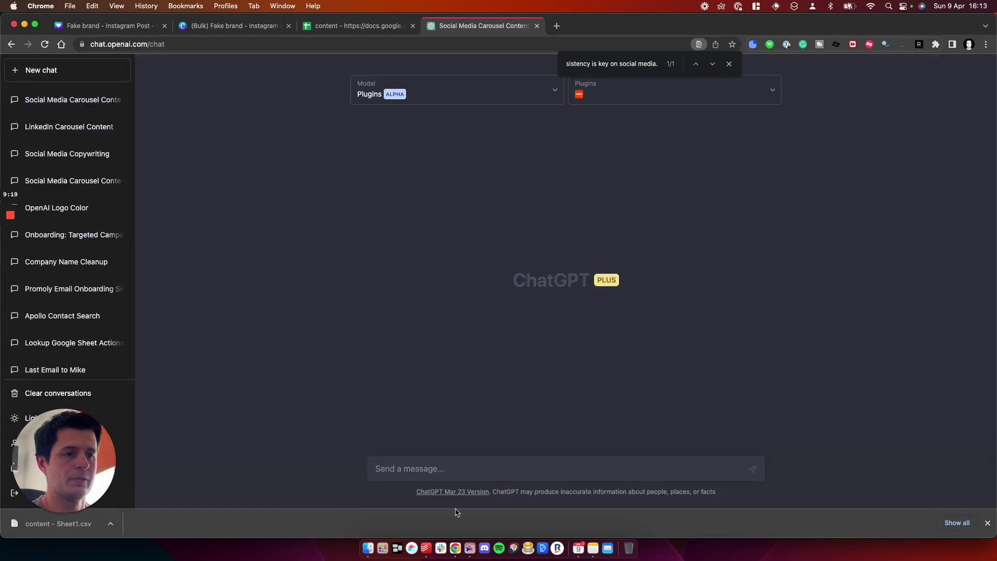
key("super+v")
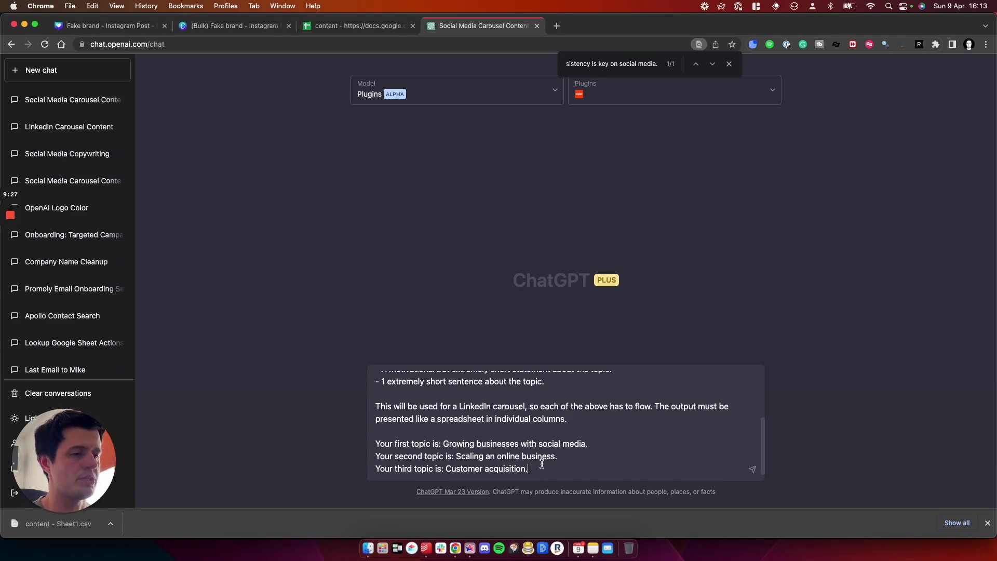
key("Return")
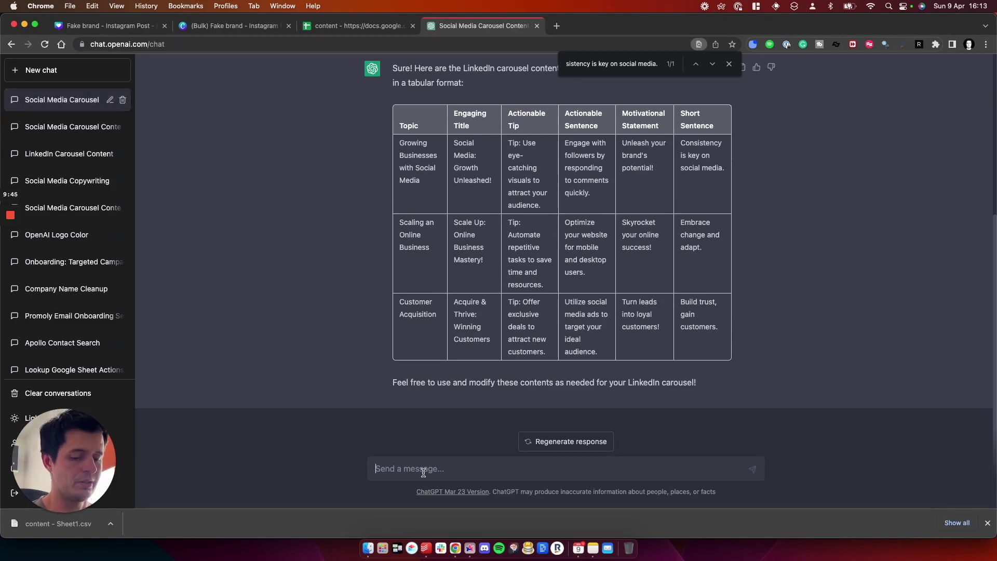
Ask ChatGPT: 'Now write your own versions based on these topics. I need 30 days worth.'.
type("Now")
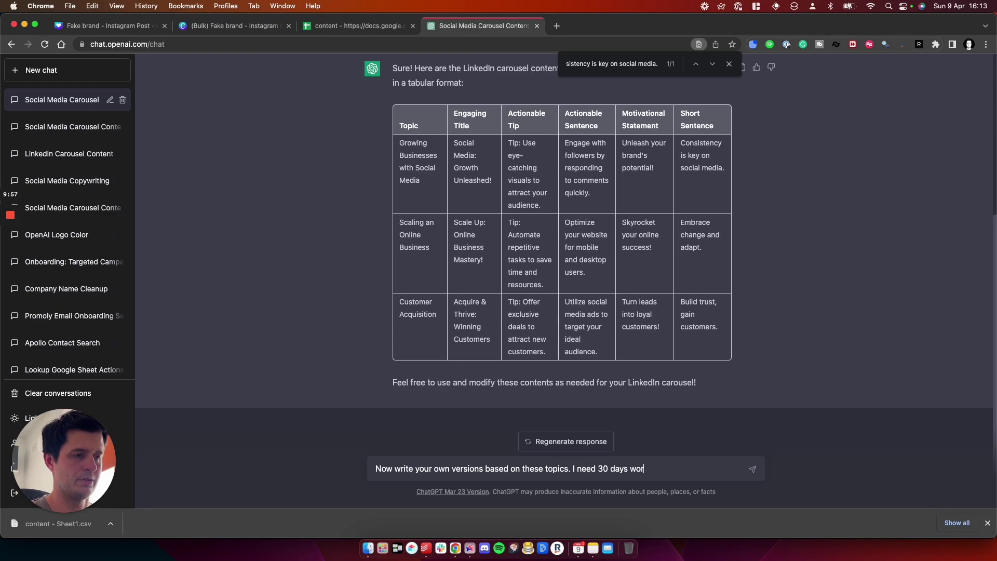
key("Return")
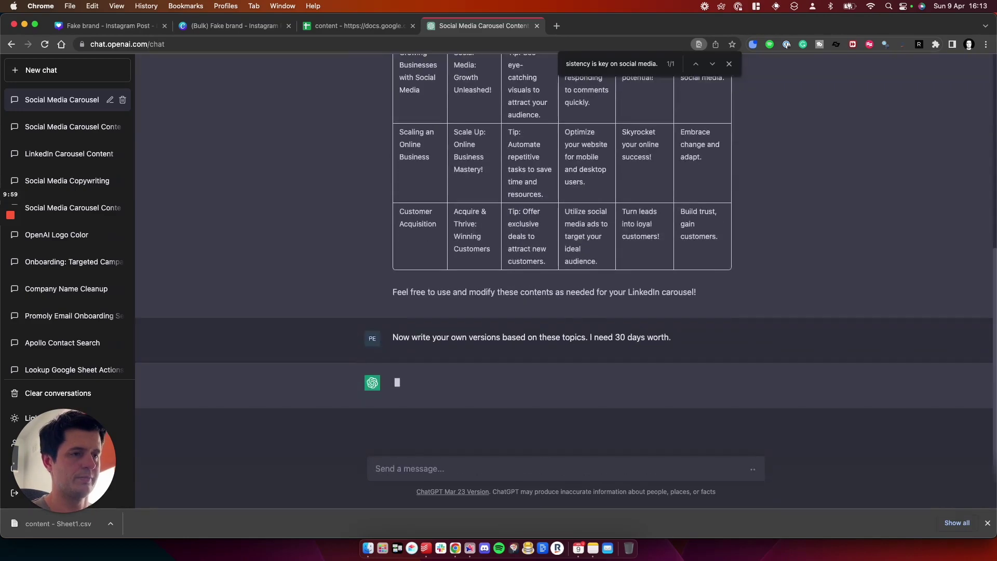